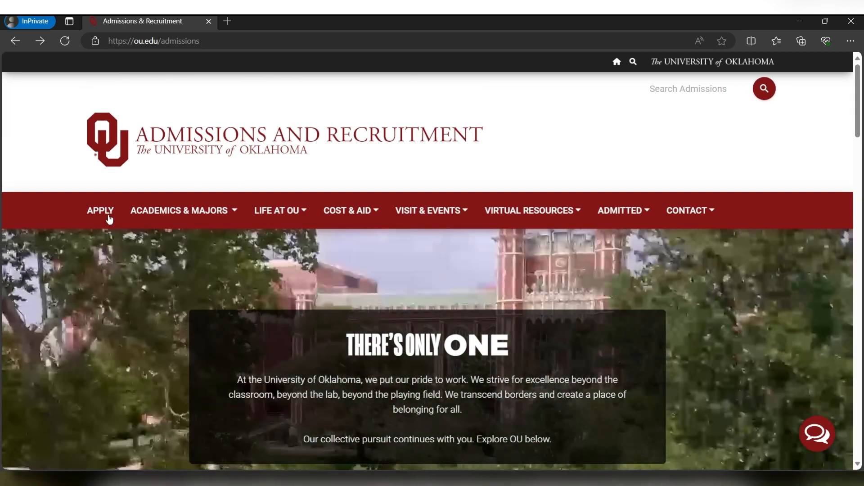
From the OU Admissions site, go to the Freshman page and launch the Common Application in a new tab
{"action": "left_click", "coordinate": [108, 219]}
{"action": "scroll", "coordinate": [396, 292], "scroll_direction": "down", "scroll_amount": 1}
{"action": "scroll", "coordinate": [399, 295], "scroll_direction": "down", "scroll_amount": 4}
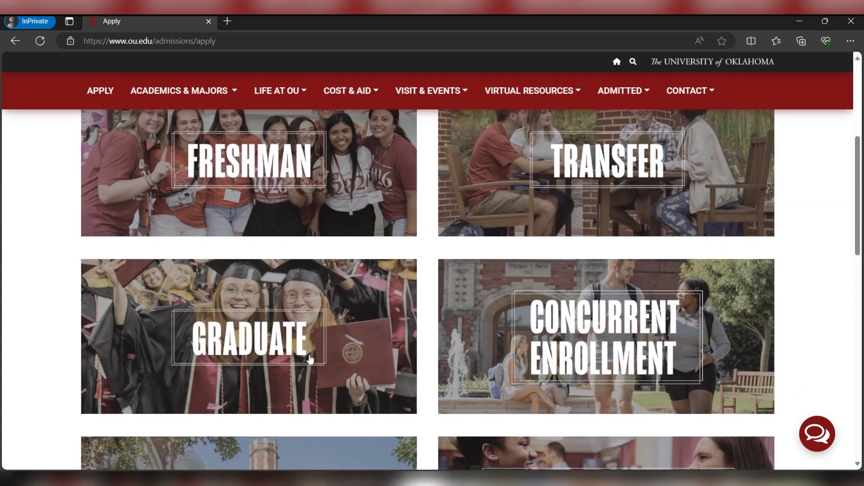
{"action": "scroll", "coordinate": [660, 363], "scroll_direction": "down", "scroll_amount": 4}
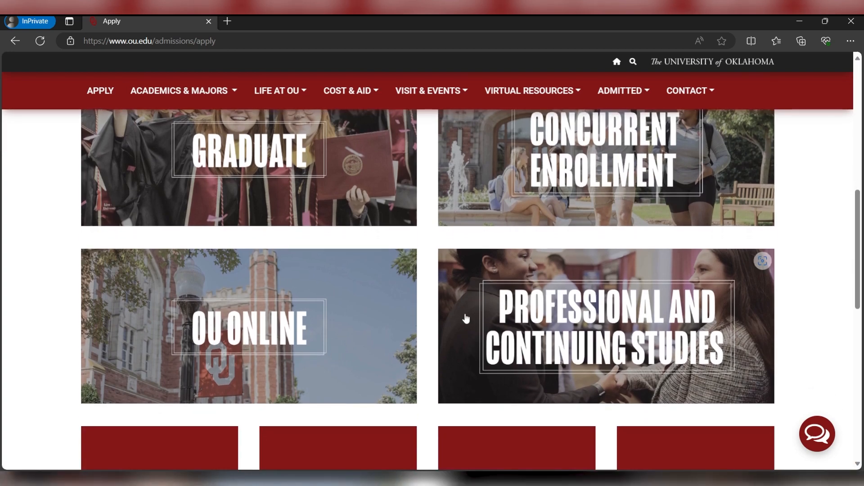
{"action": "scroll", "coordinate": [466, 319], "scroll_direction": "down", "scroll_amount": 3}
{"action": "scroll", "coordinate": [465, 318], "scroll_direction": "up", "scroll_amount": 10}
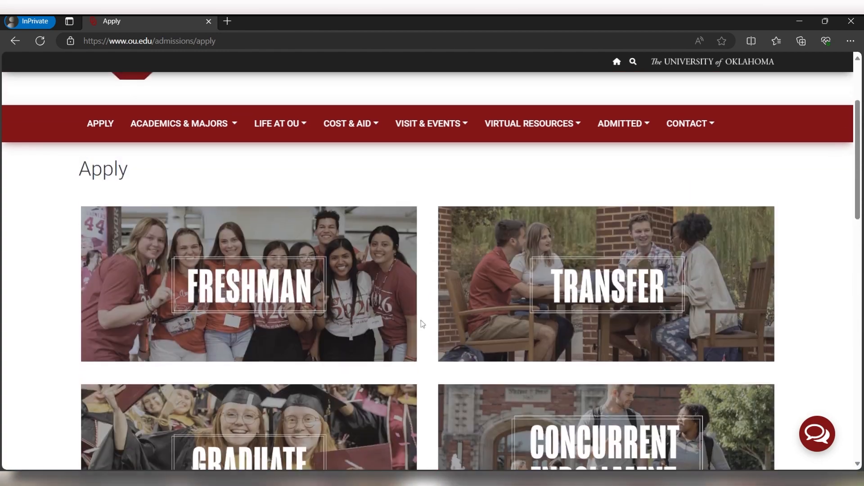
{"action": "left_click", "coordinate": [278, 298]}
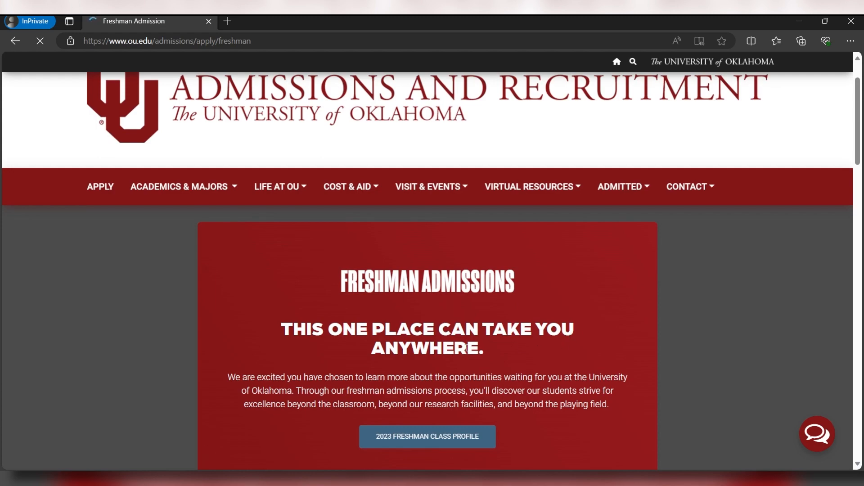
{"action": "scroll", "coordinate": [469, 347], "scroll_direction": "down", "scroll_amount": 8}
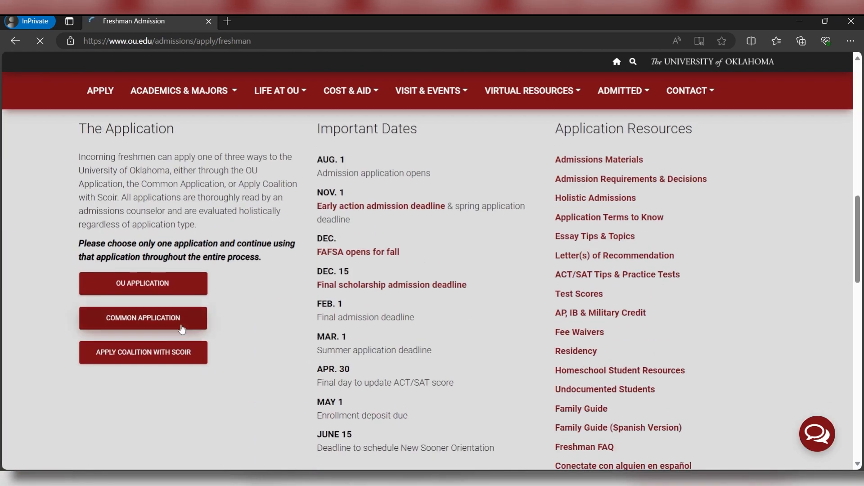
{"action": "left_click", "coordinate": [193, 323]}
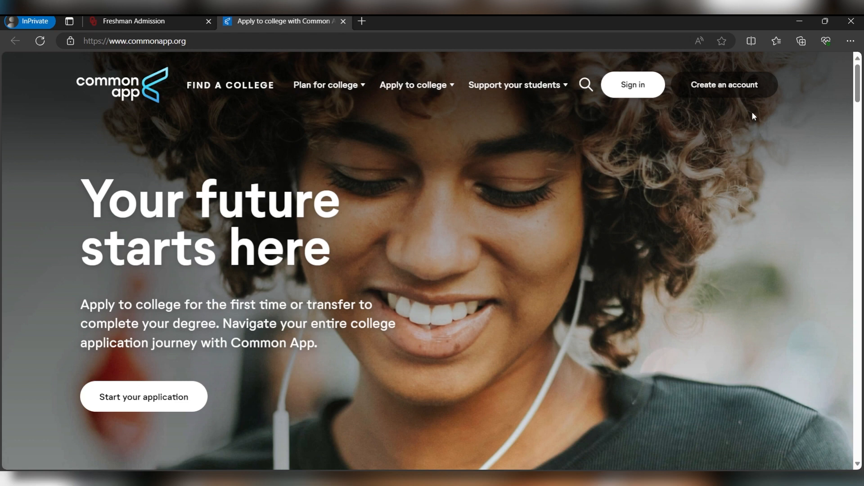
Start a first-year student Common App account and confirm the account password
{"action": "left_click", "coordinate": [767, 91]}
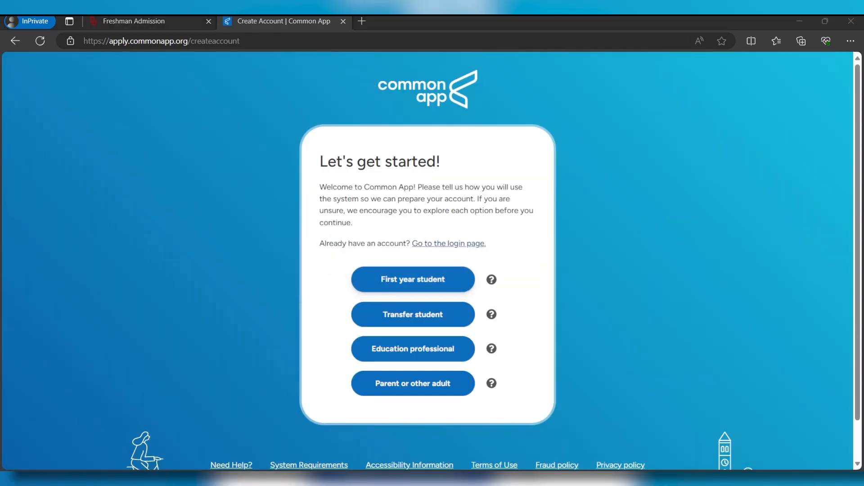
{"action": "left_click", "coordinate": [413, 278]}
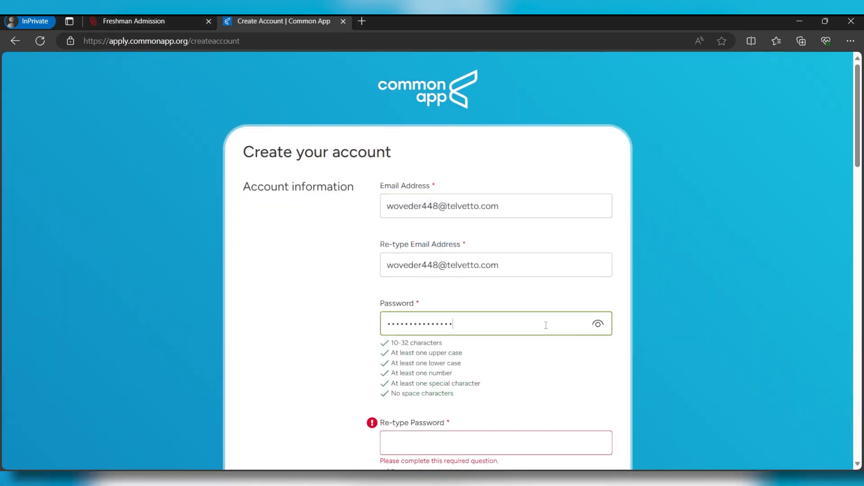
{"action": "scroll", "coordinate": [546, 324], "scroll_direction": "down", "scroll_amount": 3}
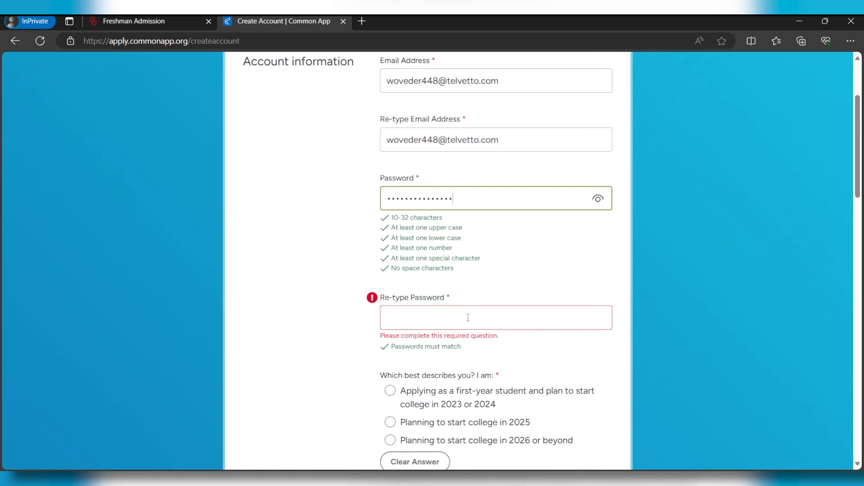
{"action": "left_click", "coordinate": [468, 318]}
{"action": "key", "text": "ctrl+v"}
{"action": "scroll", "coordinate": [450, 320], "scroll_direction": "down", "scroll_amount": 2}
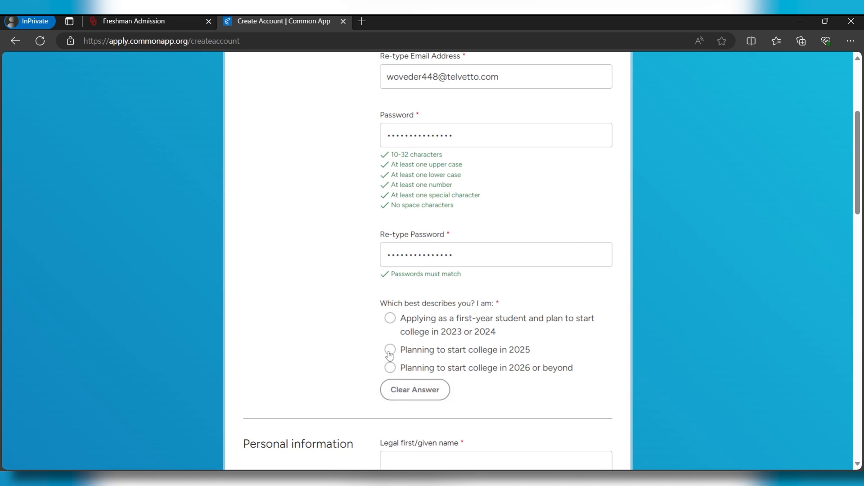
Indicate 2023/2024 first-year entry, enter the applicant's legal name, and set birth date January 1, 2005
{"action": "left_click", "coordinate": [400, 325]}
{"action": "scroll", "coordinate": [356, 185], "scroll_direction": "down", "scroll_amount": 6}
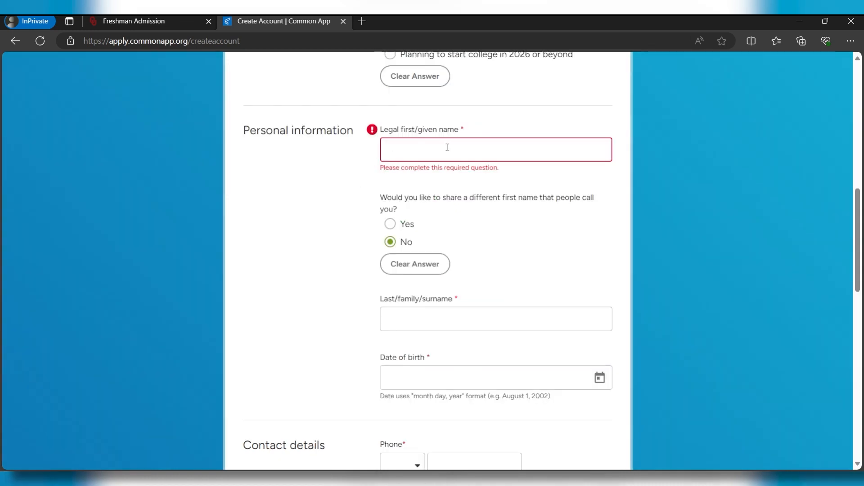
{"action": "type", "text": "john"}
{"action": "left_click", "coordinate": [500, 321]}
{"action": "type", "text": "doe"}
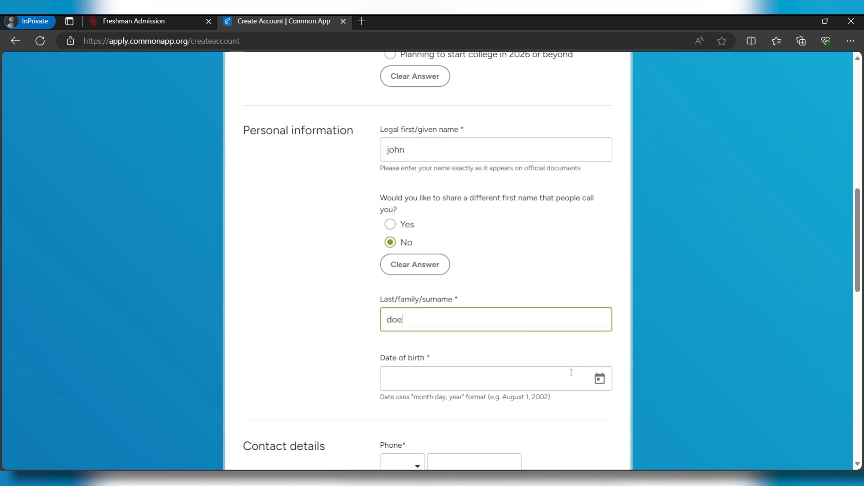
{"action": "left_click", "coordinate": [600, 377]}
{"action": "left_click", "coordinate": [404, 248]}
{"action": "left_click", "coordinate": [403, 250]}
{"action": "left_click", "coordinate": [531, 239]}
{"action": "scroll", "coordinate": [445, 191], "scroll_direction": "down", "scroll_amount": 6}
Enter the applicant's phone number with the +90 country code
{"action": "left_click", "coordinate": [404, 152]}
{"action": "left_click_drag", "start_coordinate": [528, 183], "coordinate": [527, 274]}
{"action": "left_click", "coordinate": [432, 257]}
{"action": "left_click", "coordinate": [474, 152]}
{"action": "type", "text": "903333333333"}
{"action": "left_click", "coordinate": [559, 205]}
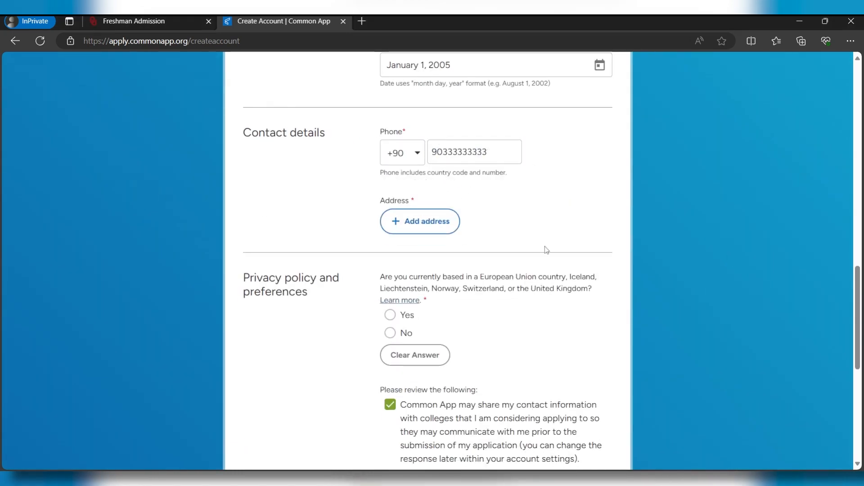
Add the applicant's home address in Turkey, accepting the suggested address
{"action": "left_click", "coordinate": [420, 222]}
{"action": "triple_click", "coordinate": [421, 230]}
{"action": "type", "text": "Turkey"}
{"action": "left_click", "coordinate": [360, 255]}
{"action": "left_click", "coordinate": [362, 277]}
{"action": "left_click", "coordinate": [396, 305]}
{"action": "left_click", "coordinate": [499, 335]}
Answer No to living in the EU or UK, accept the Terms, and create the account
{"action": "scroll", "coordinate": [310, 92], "scroll_direction": "down", "scroll_amount": 5}
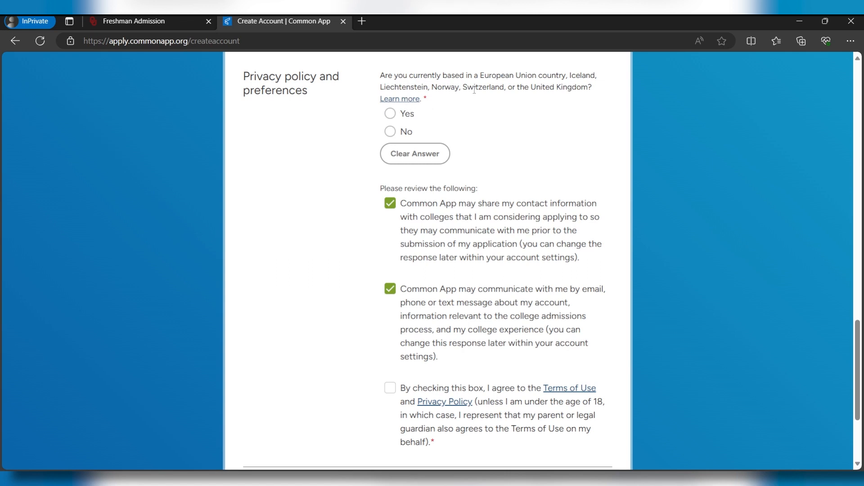
{"action": "left_click", "coordinate": [389, 131]}
{"action": "scroll", "coordinate": [409, 167], "scroll_direction": "down", "scroll_amount": 1}
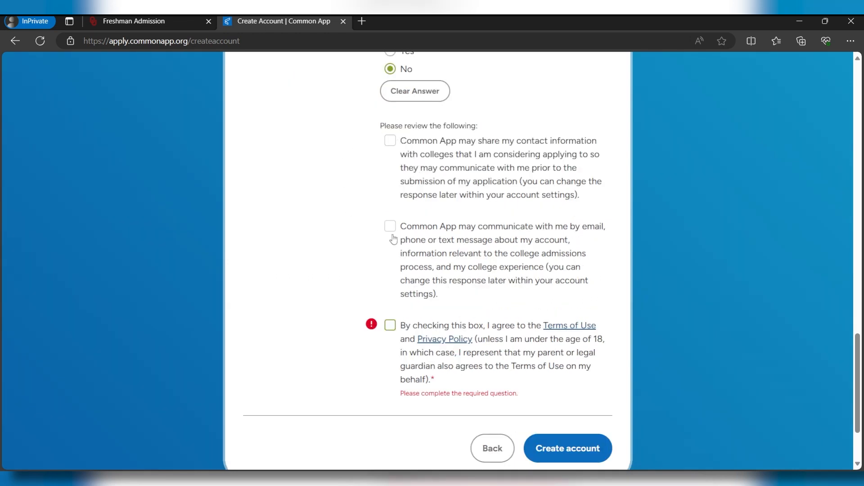
{"action": "left_click", "coordinate": [391, 328]}
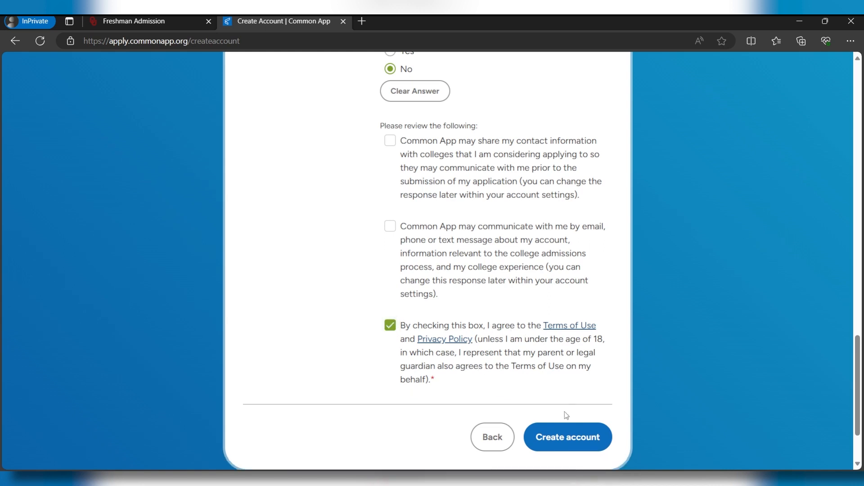
{"action": "left_click", "coordinate": [562, 449]}
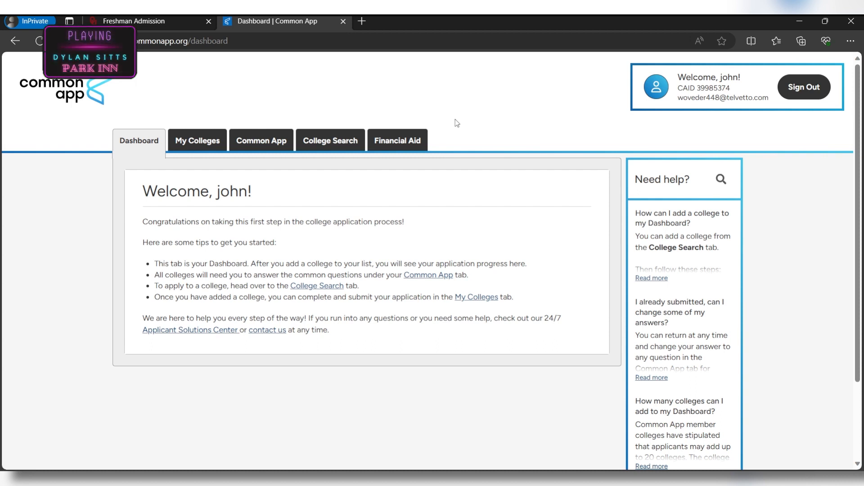
Search 'oklahoma', add The University of Oklahoma, confirm it on the Dashboard, then view My Colleges
{"action": "left_click", "coordinate": [348, 135]}
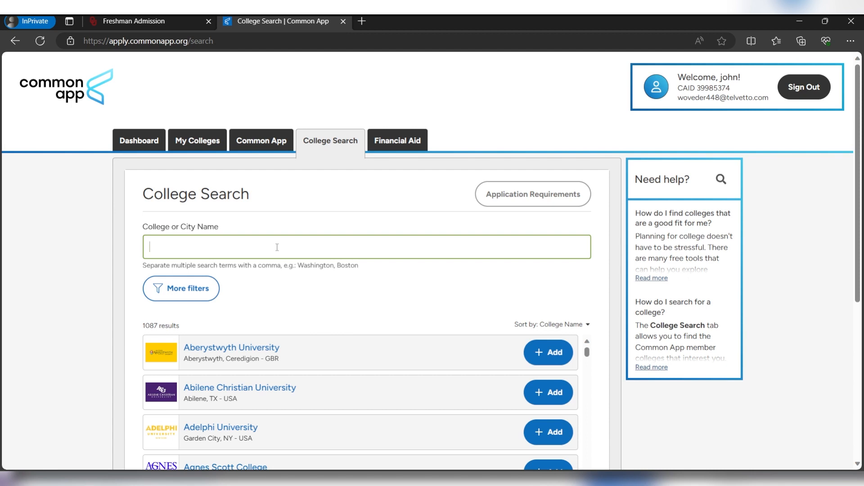
{"action": "type", "text": "oklahoma"}
{"action": "scroll", "coordinate": [265, 298], "scroll_direction": "down", "scroll_amount": 3}
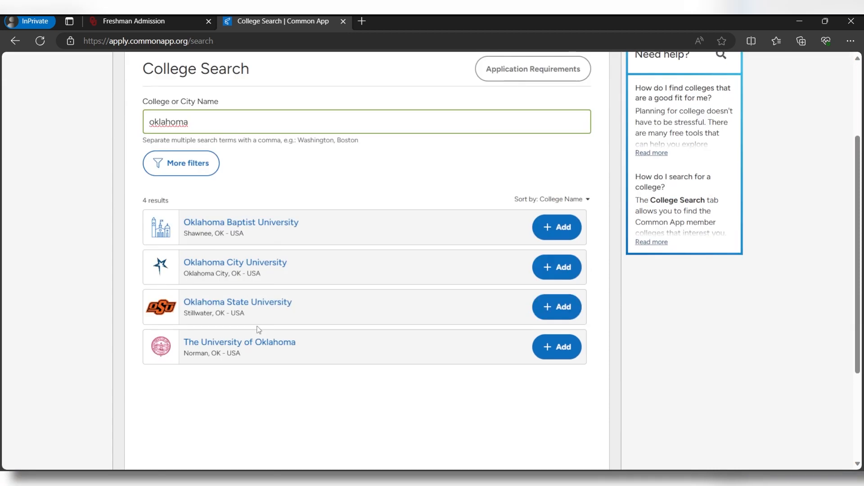
{"action": "left_click", "coordinate": [558, 356]}
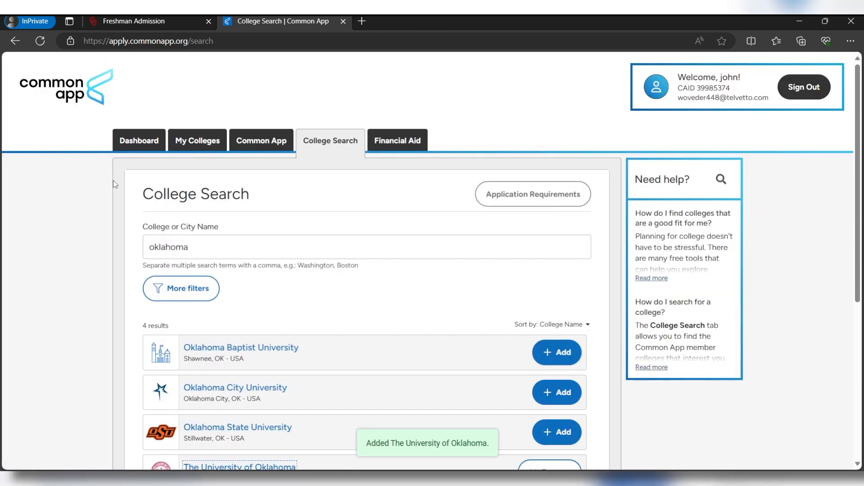
{"action": "left_click", "coordinate": [138, 142]}
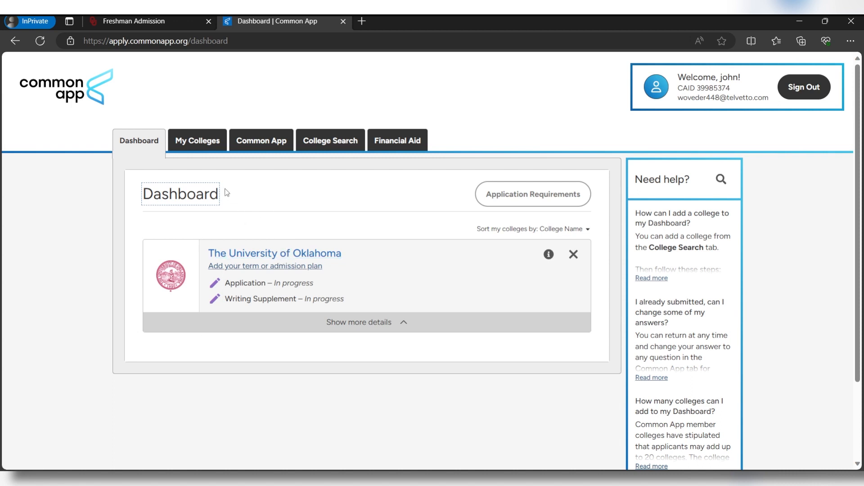
{"action": "left_click", "coordinate": [207, 149]}
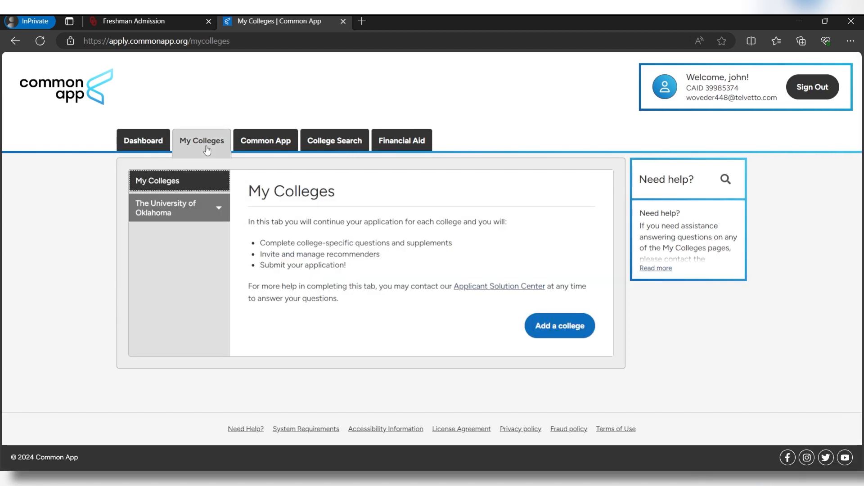
Review The University of Oklahoma's deadlines, fees and writing requirements on its college information page
{"action": "left_click", "coordinate": [199, 207]}
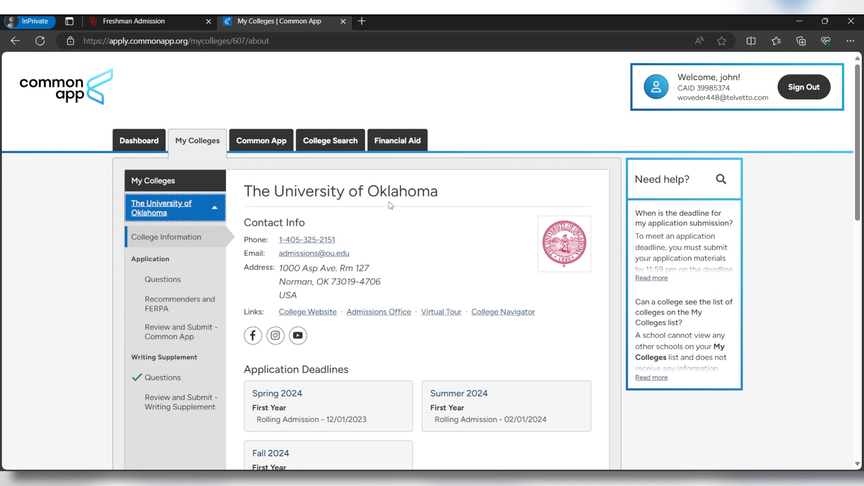
{"action": "scroll", "coordinate": [386, 222], "scroll_direction": "down", "scroll_amount": 1}
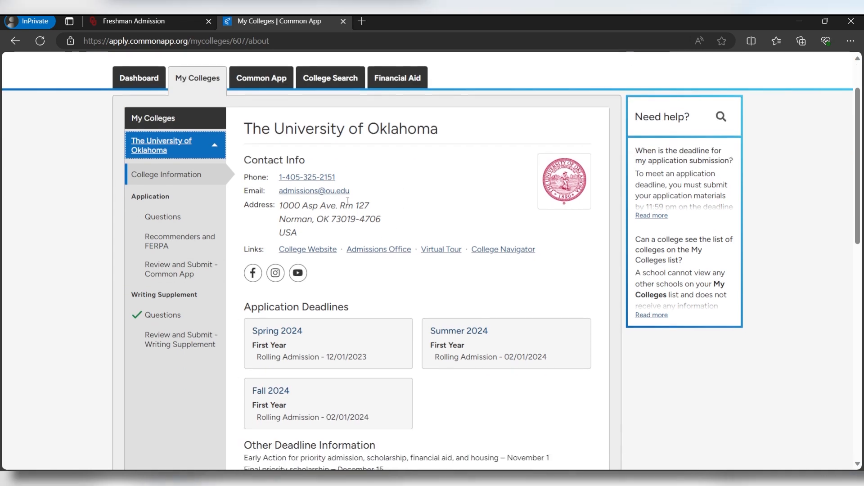
{"action": "scroll", "coordinate": [379, 180], "scroll_direction": "down", "scroll_amount": 1}
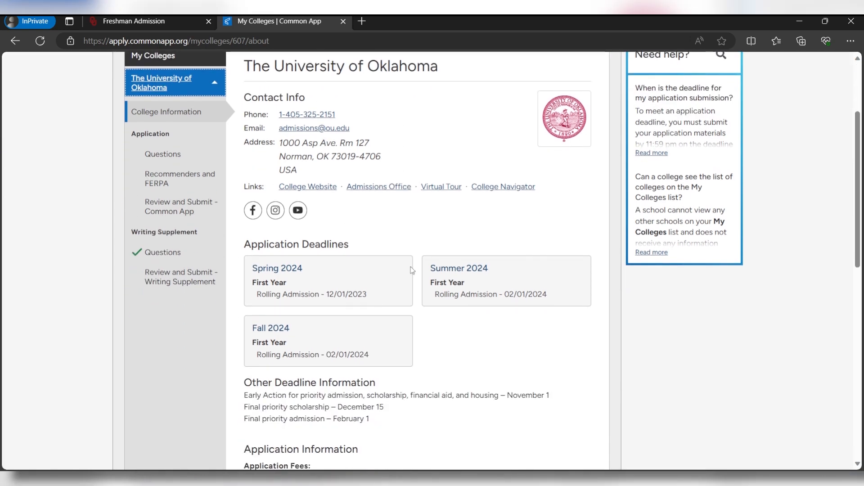
{"action": "scroll", "coordinate": [392, 270], "scroll_direction": "down", "scroll_amount": 1}
{"action": "scroll", "coordinate": [394, 268], "scroll_direction": "down", "scroll_amount": 1}
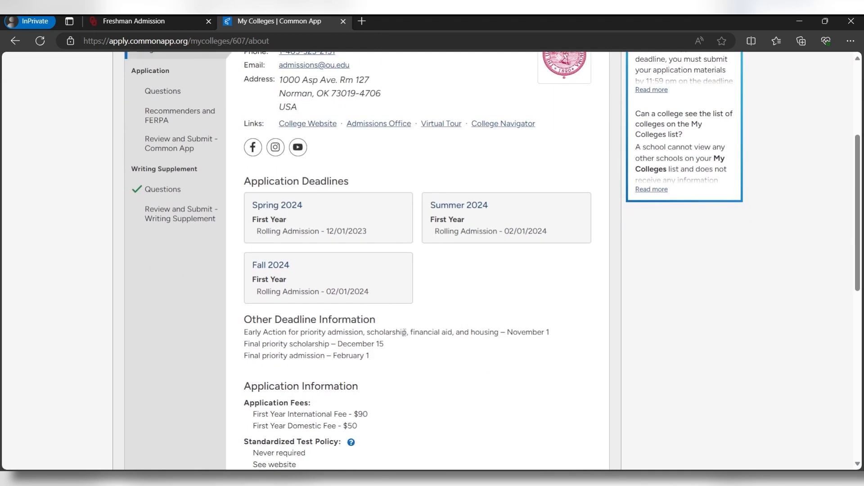
{"action": "scroll", "coordinate": [404, 333], "scroll_direction": "down", "scroll_amount": 4}
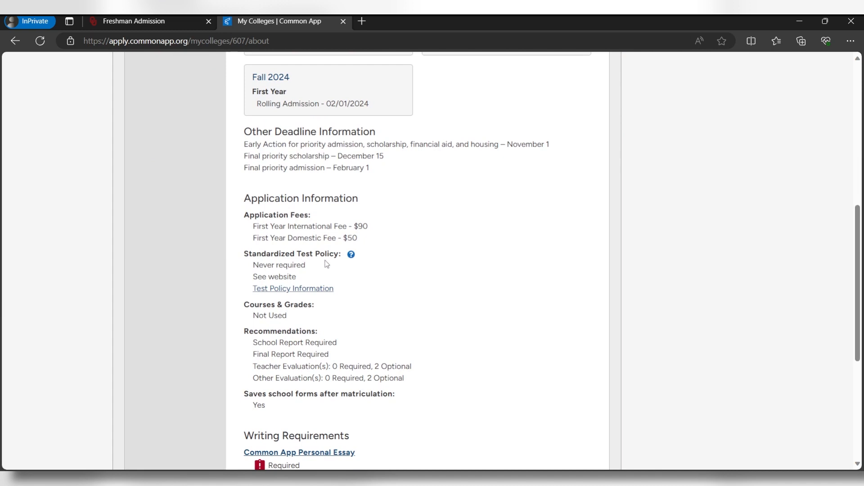
{"action": "scroll", "coordinate": [334, 267], "scroll_direction": "down", "scroll_amount": 1}
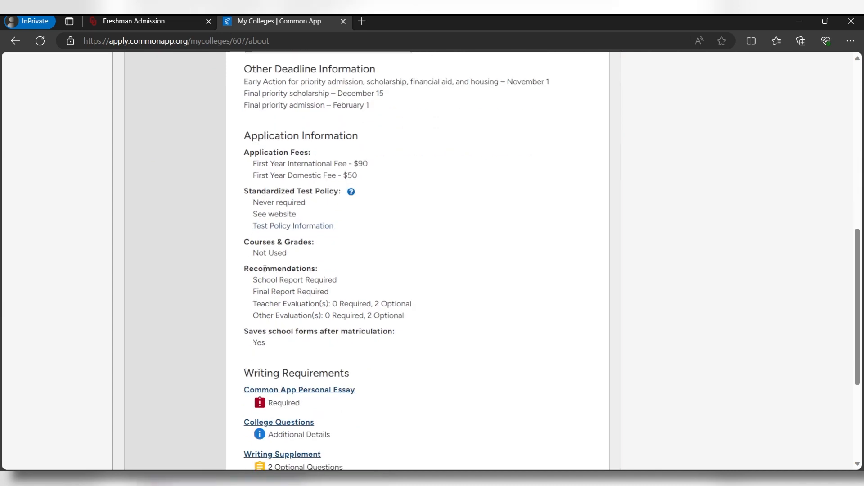
{"action": "scroll", "coordinate": [312, 266], "scroll_direction": "down", "scroll_amount": 3}
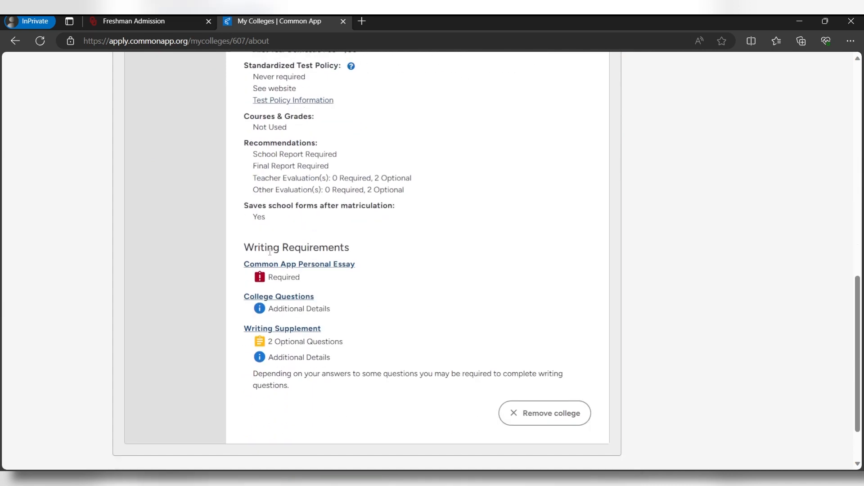
{"action": "left_click_drag", "start_coordinate": [268, 247], "coordinate": [367, 260]}
{"action": "scroll", "coordinate": [370, 260], "scroll_direction": "up", "scroll_amount": 10}
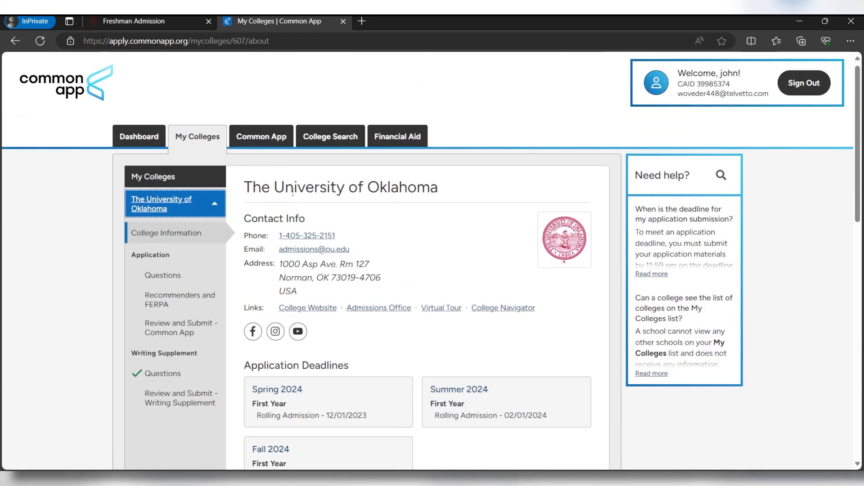
{"action": "left_click", "coordinate": [279, 142]}
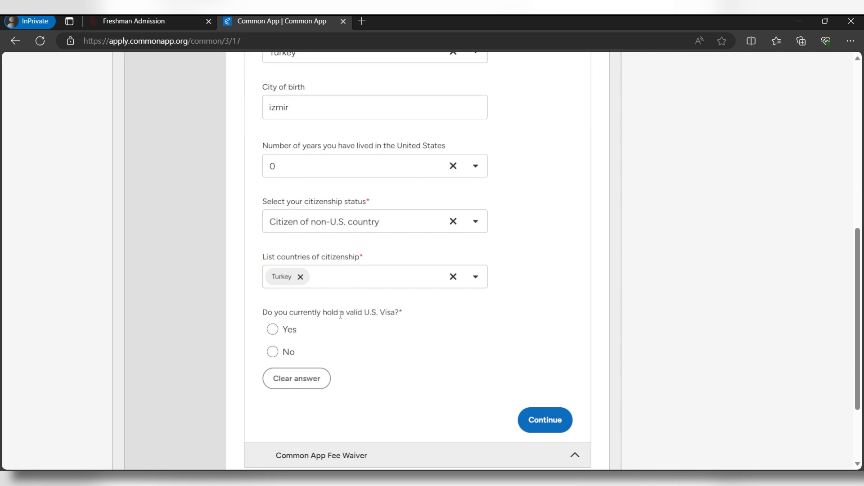
Answer No to holding a U.S. visa, Yes to applying for one, and choose F-1 Student
{"action": "left_click", "coordinate": [287, 352]}
{"action": "scroll", "coordinate": [283, 315], "scroll_direction": "down", "scroll_amount": 3}
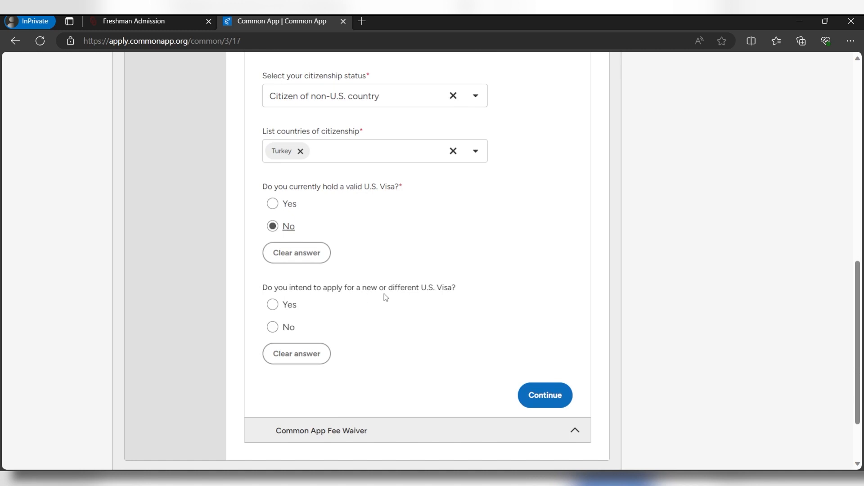
{"action": "left_click", "coordinate": [288, 306]}
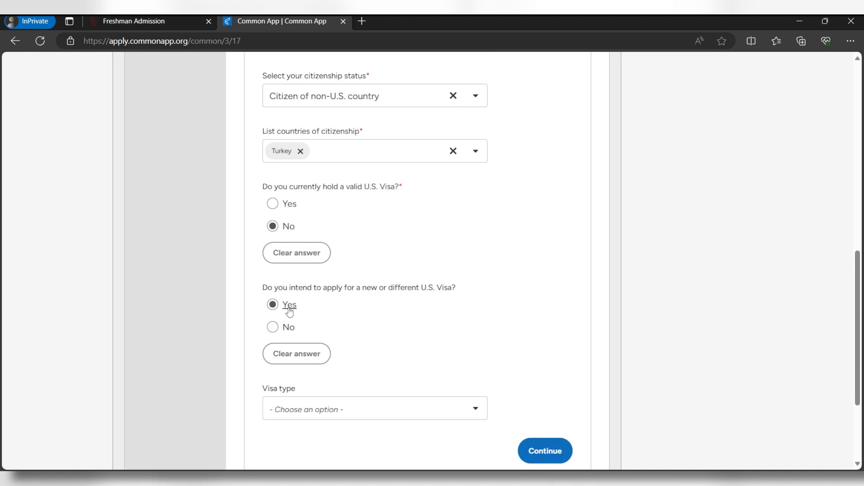
{"action": "scroll", "coordinate": [275, 279], "scroll_direction": "down", "scroll_amount": 3}
{"action": "left_click", "coordinate": [316, 287]}
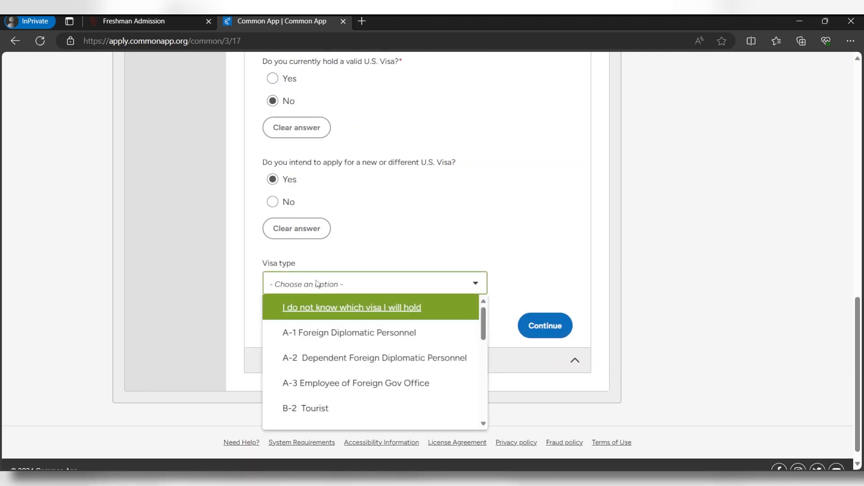
{"action": "scroll", "coordinate": [331, 339], "scroll_direction": "down", "scroll_amount": 5}
{"action": "left_click", "coordinate": [339, 337]}
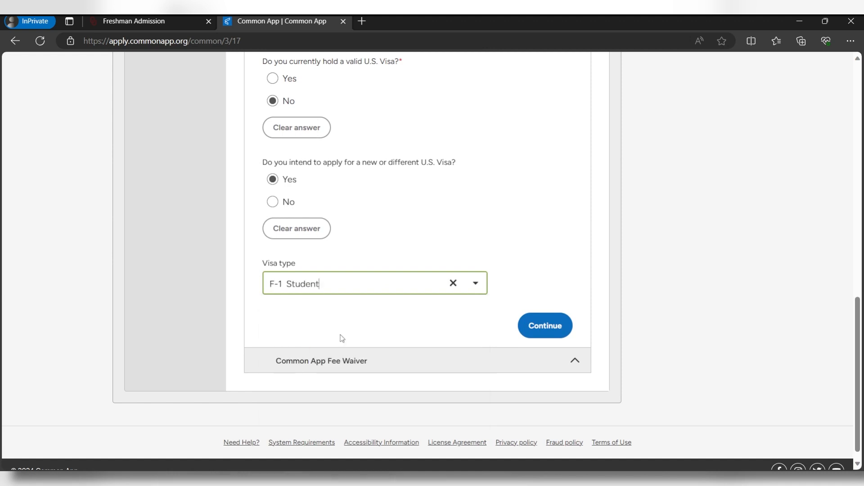
{"action": "left_click", "coordinate": [536, 333]}
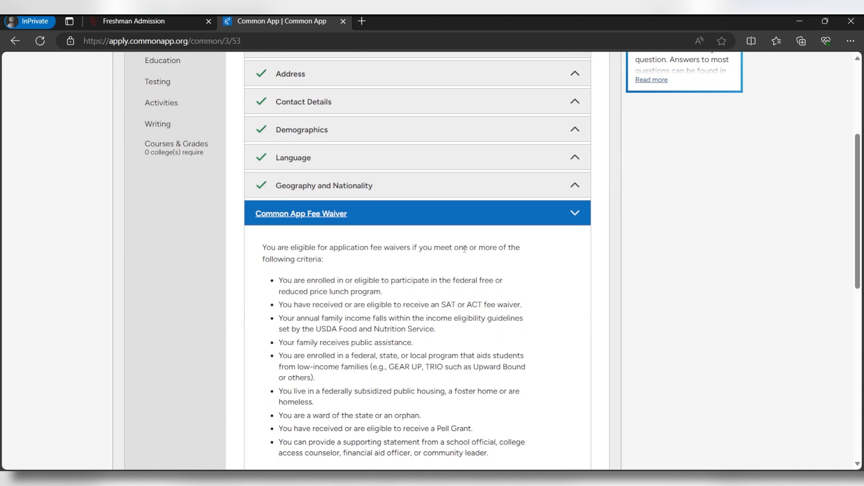
Answer No to fee waiver eligibility and to a UStrive mentor, then continue
{"action": "scroll", "coordinate": [270, 263], "scroll_direction": "down", "scroll_amount": 3}
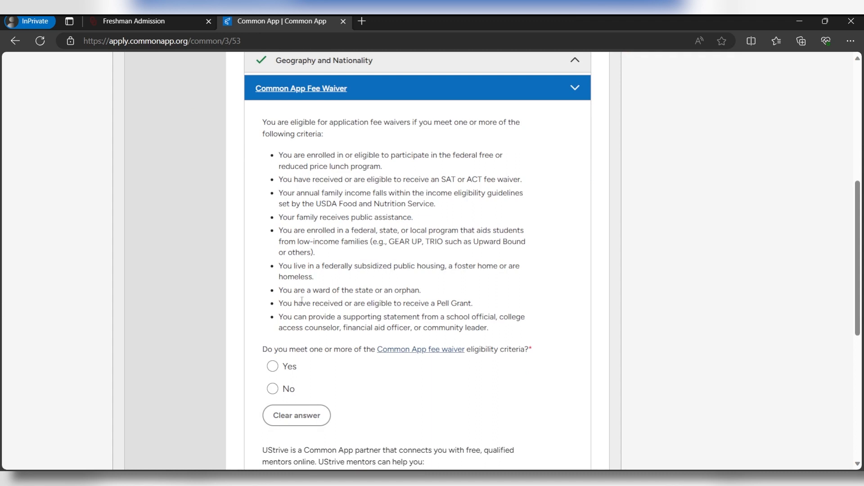
{"action": "left_click", "coordinate": [272, 389]}
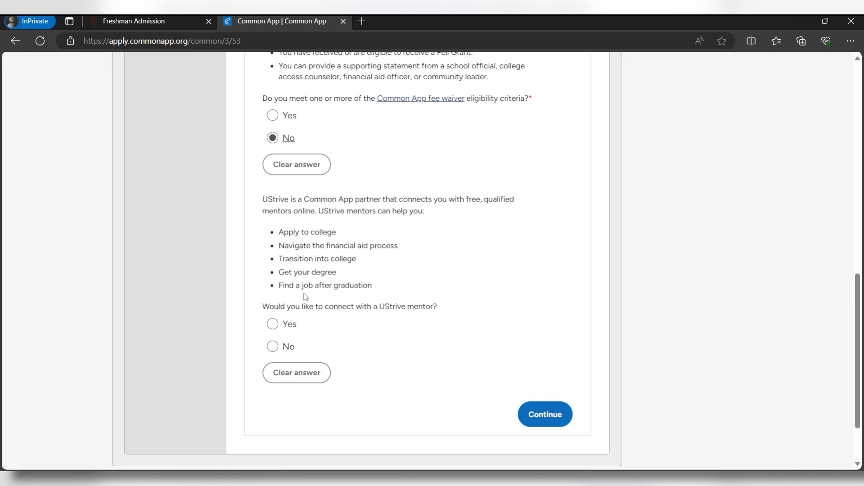
{"action": "left_click", "coordinate": [273, 347]}
{"action": "left_click", "coordinate": [538, 423]}
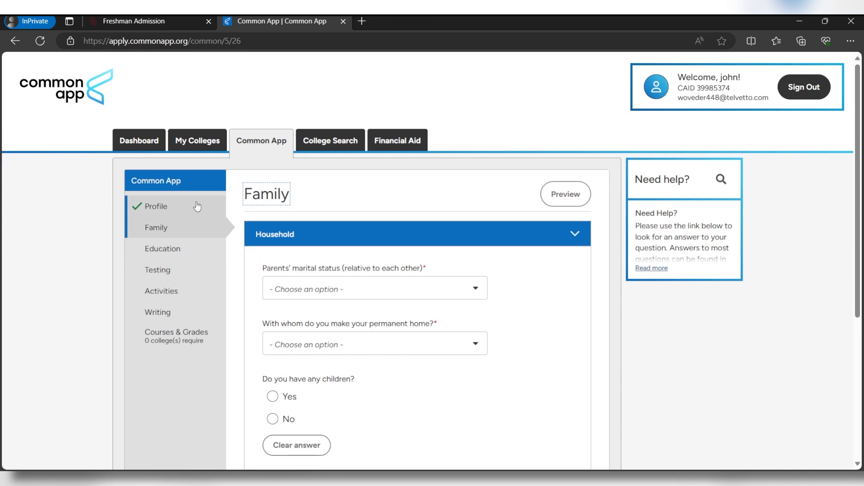
Set parents' marital status to Married, choose the permanent home, and answer No to having children
{"action": "left_click", "coordinate": [349, 292]}
{"action": "left_click", "coordinate": [344, 329]}
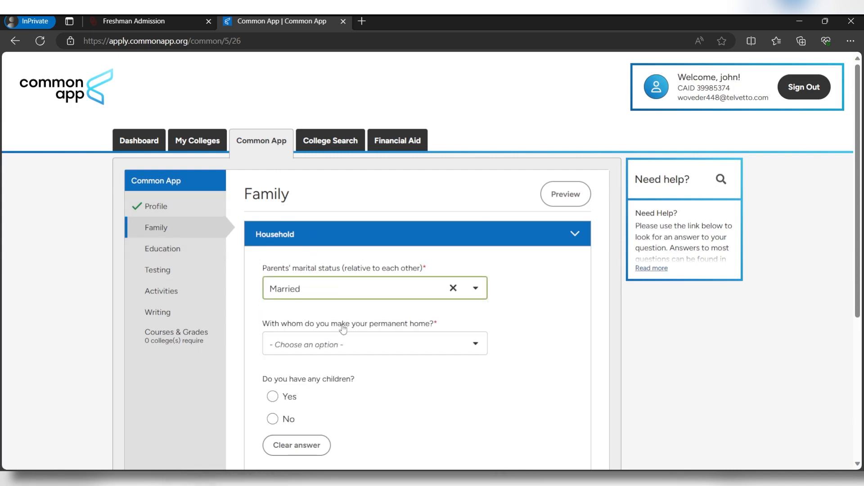
{"action": "left_click", "coordinate": [344, 344]}
{"action": "left_click", "coordinate": [344, 367]}
{"action": "left_click", "coordinate": [273, 419]}
{"action": "scroll", "coordinate": [360, 382], "scroll_direction": "down", "scroll_amount": 3}
{"action": "left_click", "coordinate": [553, 364]}
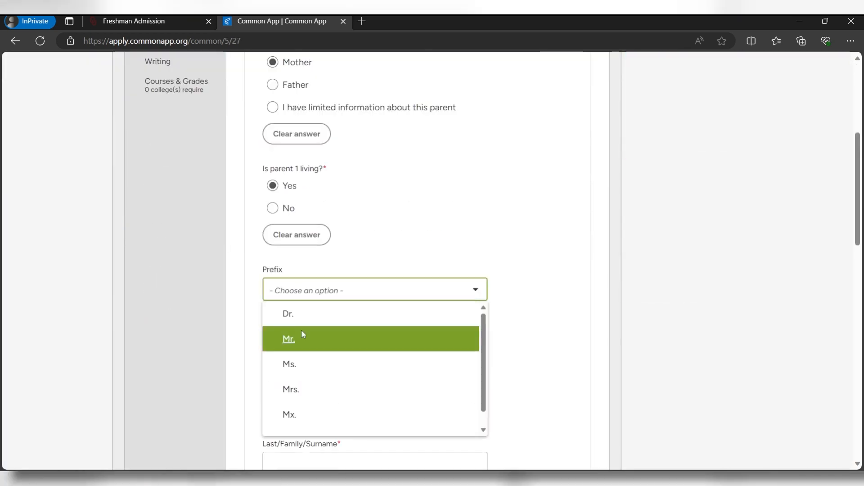
Choose Parent 1's prefix and save the Parent 1 details
{"action": "left_click", "coordinate": [302, 335]}
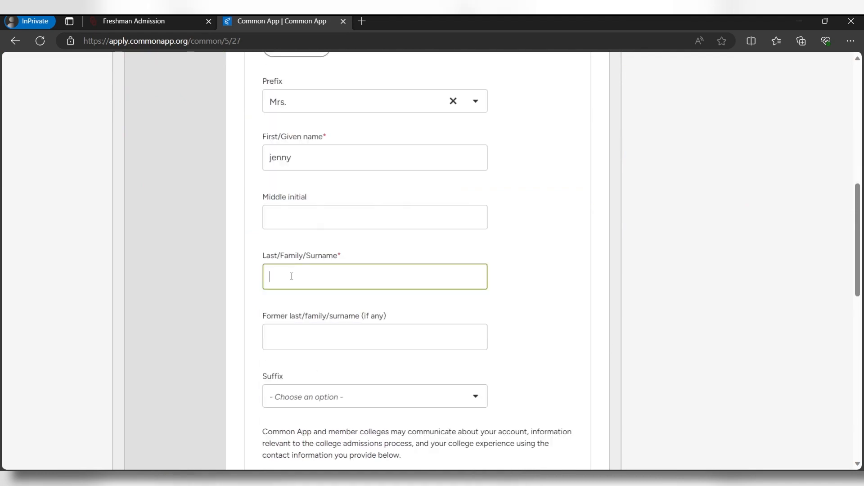
{"action": "scroll", "coordinate": [547, 243], "scroll_direction": "down", "scroll_amount": 10}
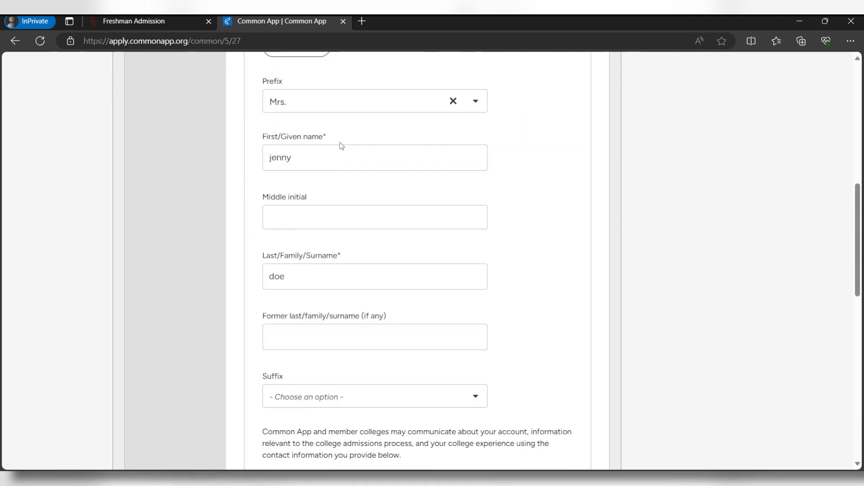
{"action": "scroll", "coordinate": [339, 145], "scroll_direction": "down", "scroll_amount": 4}
{"action": "scroll", "coordinate": [458, 240], "scroll_direction": "down", "scroll_amount": 8}
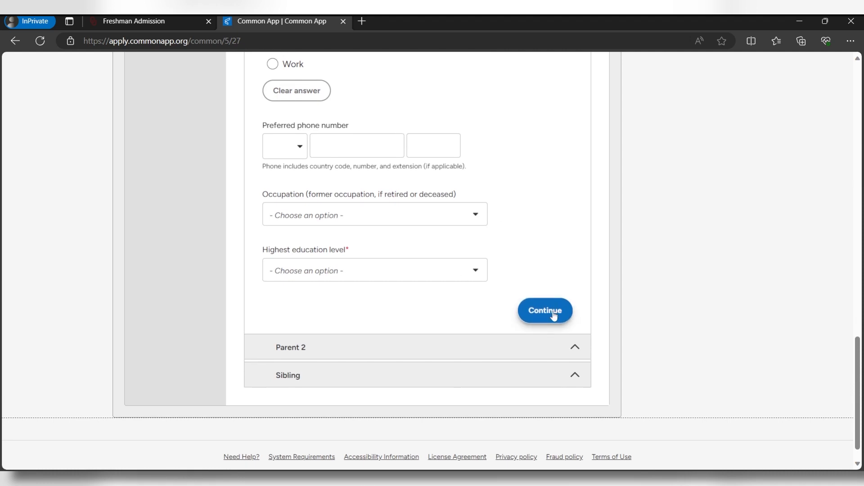
{"action": "left_click", "coordinate": [552, 315]}
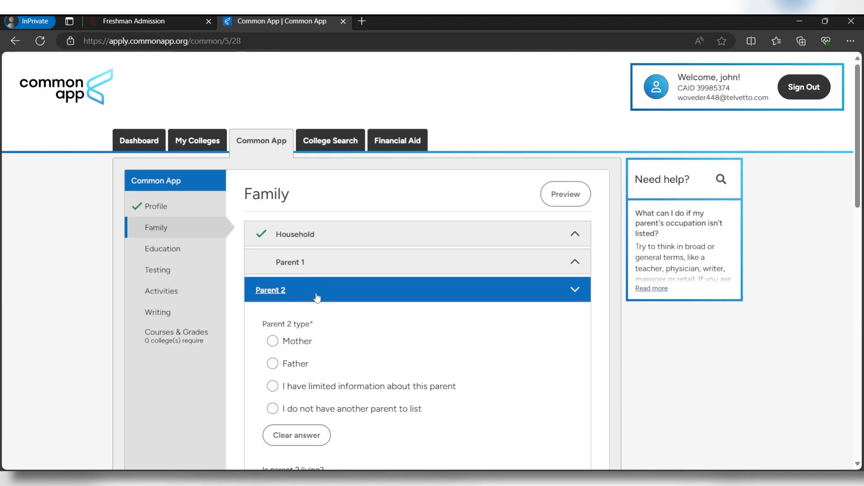
Indicate there is no second parent and set the number of siblings to 0
{"action": "scroll", "coordinate": [288, 310], "scroll_direction": "down", "scroll_amount": 3}
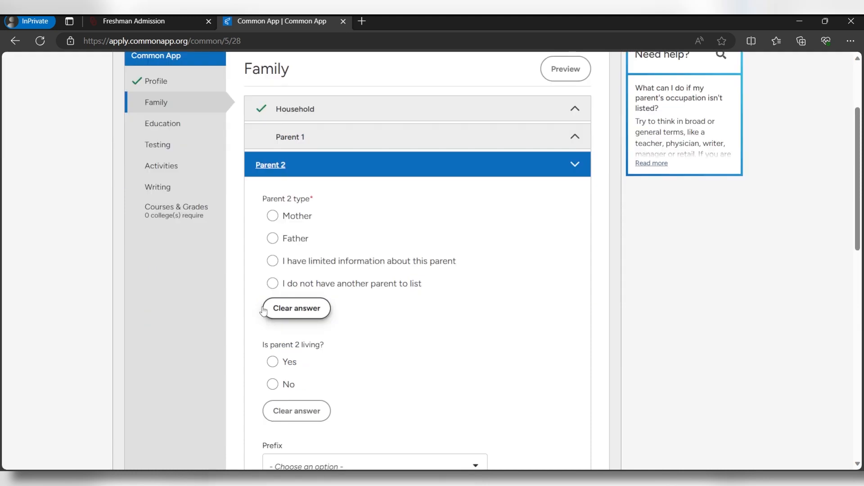
{"action": "left_click", "coordinate": [273, 284]}
{"action": "scroll", "coordinate": [536, 311], "scroll_direction": "down", "scroll_amount": 10}
{"action": "left_click", "coordinate": [536, 311]}
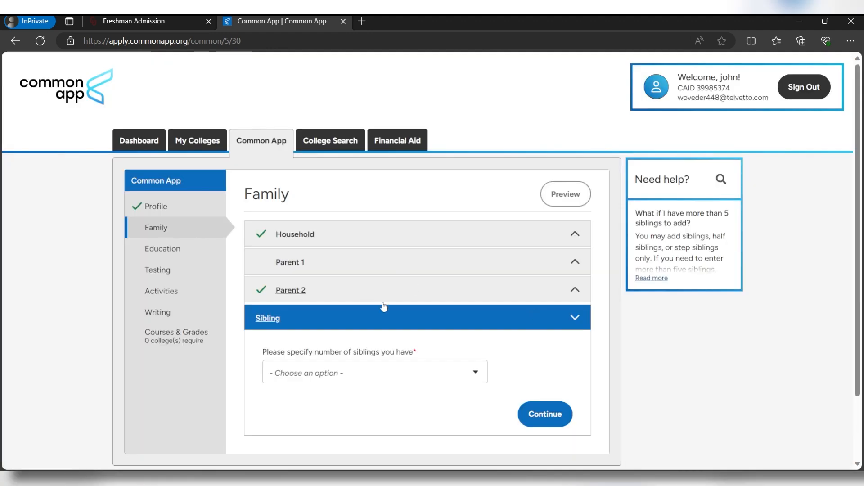
{"action": "left_click", "coordinate": [336, 375]}
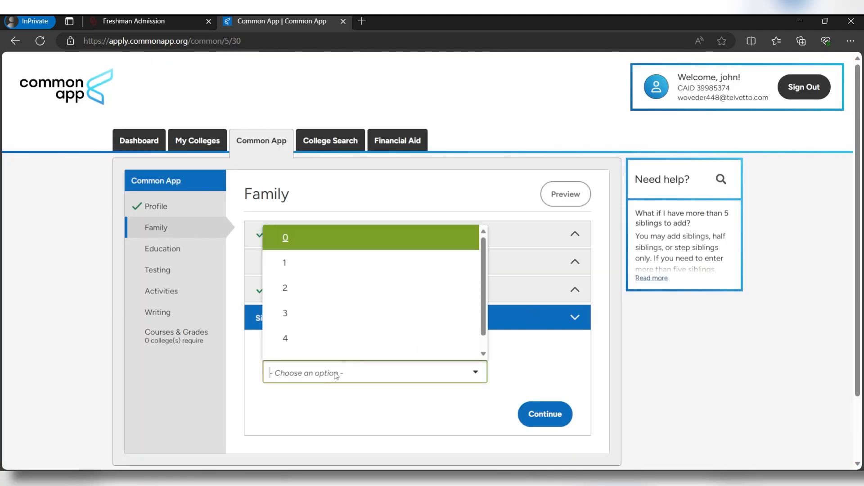
{"action": "left_click", "coordinate": [289, 237]}
{"action": "left_click", "coordinate": [548, 412]}
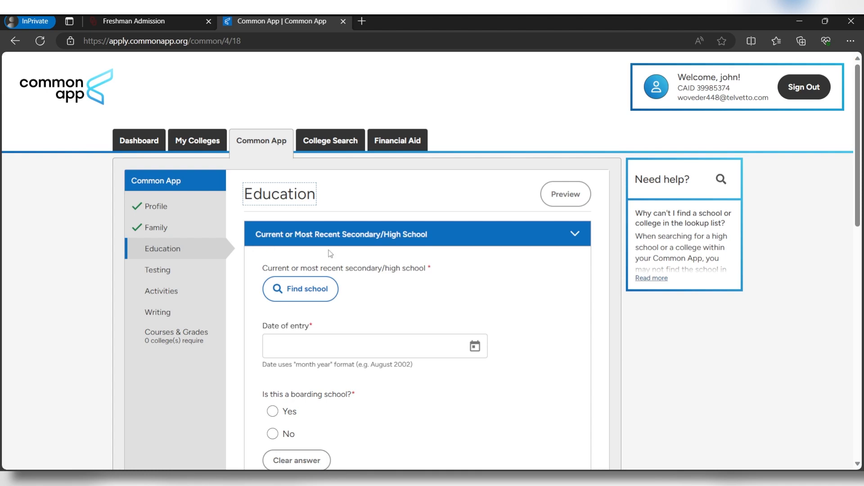
Select Galatasaray Lisesi as the high school with a January 2019 entry date
{"action": "left_click", "coordinate": [300, 295]}
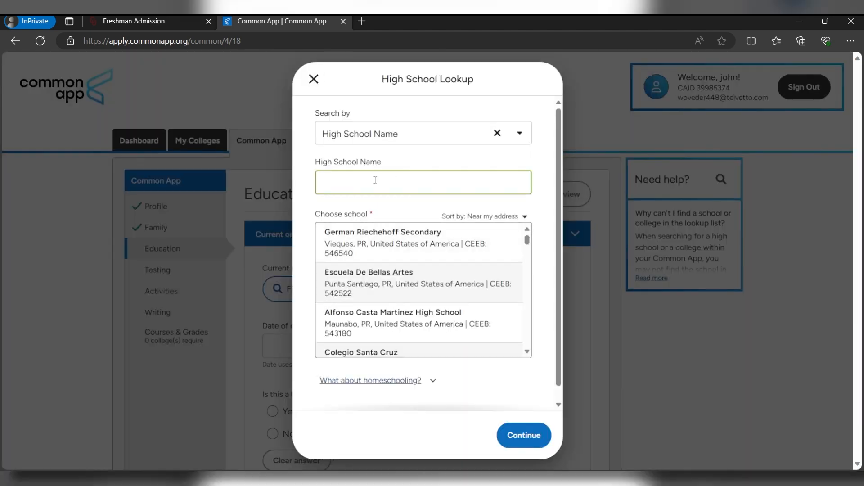
{"action": "type", "text": "galatasaray"}
{"action": "left_click", "coordinate": [383, 236]}
{"action": "left_click", "coordinate": [524, 435]}
{"action": "left_click", "coordinate": [475, 261]}
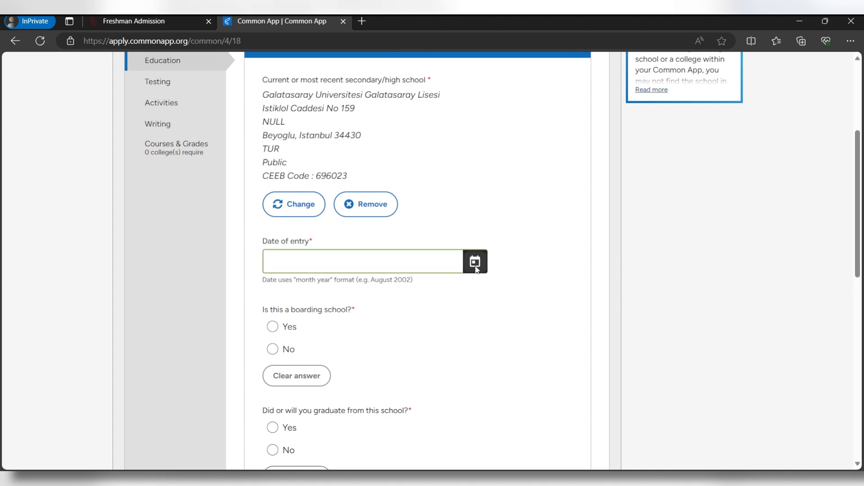
{"action": "left_click", "coordinate": [326, 180]}
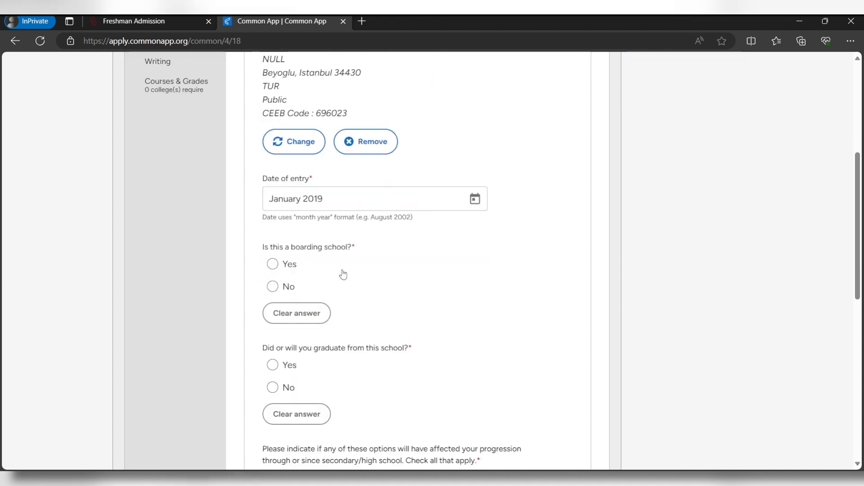
Confirm graduating from it in January 2023 with no change in progression
{"action": "scroll", "coordinate": [277, 290], "scroll_direction": "down", "scroll_amount": 1}
{"action": "left_click", "coordinate": [275, 305]}
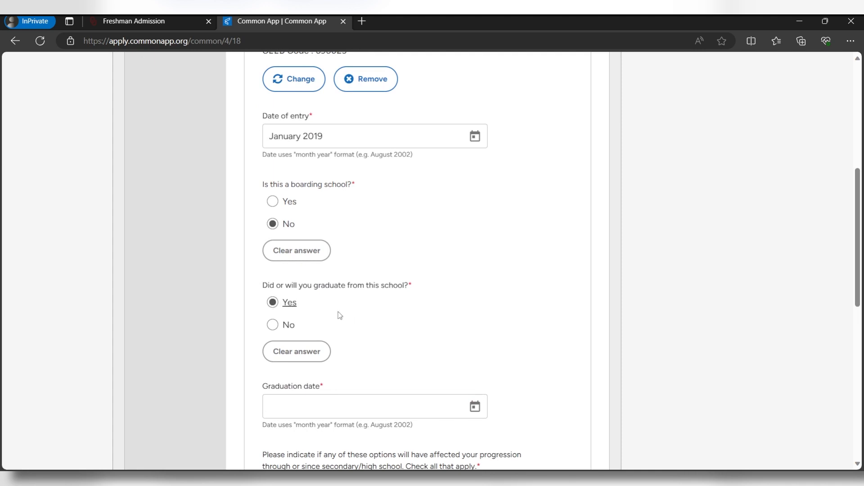
{"action": "scroll", "coordinate": [397, 306], "scroll_direction": "down", "scroll_amount": 2}
{"action": "left_click", "coordinate": [475, 282]}
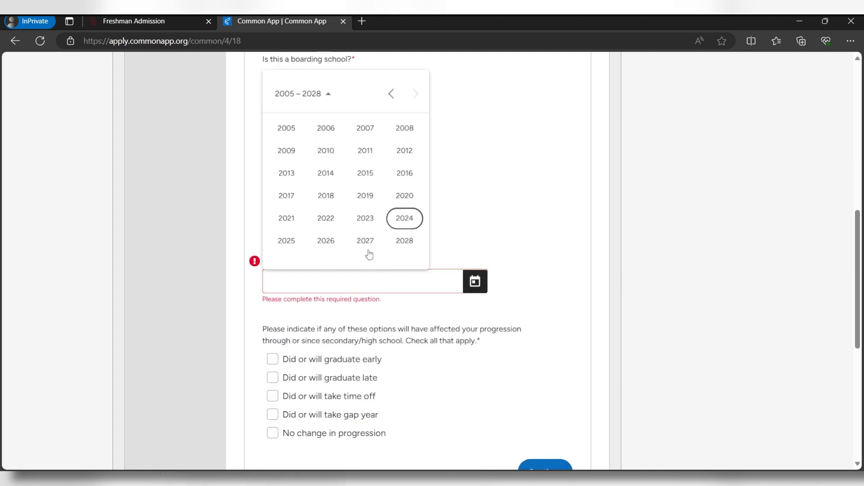
{"action": "left_click", "coordinate": [366, 218]}
{"action": "left_click", "coordinate": [286, 151]}
{"action": "scroll", "coordinate": [597, 217], "scroll_direction": "down", "scroll_amount": 1}
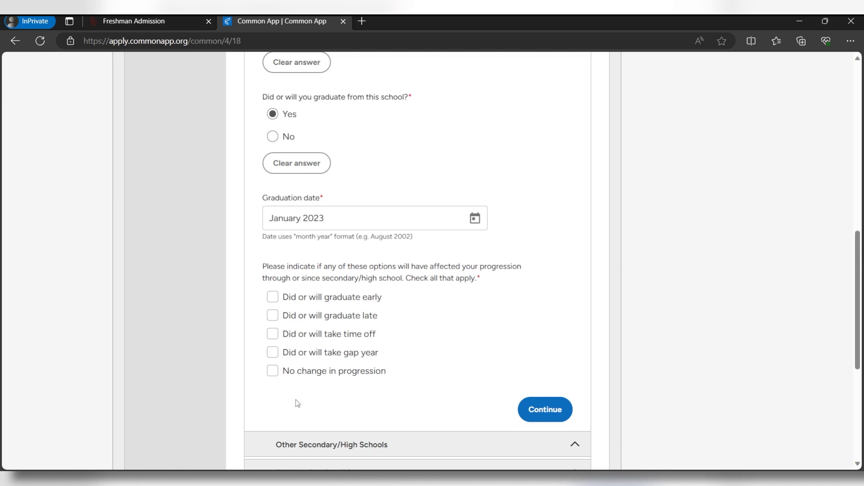
{"action": "left_click", "coordinate": [272, 375]}
{"action": "left_click", "coordinate": [565, 411]}
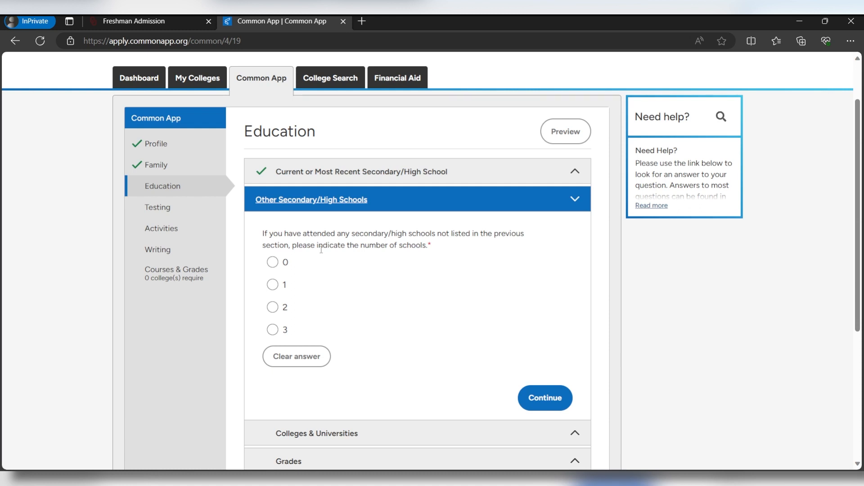
Report 0 other secondary schools and 0 colleges attended
{"action": "left_click", "coordinate": [272, 262]}
{"action": "left_click", "coordinate": [552, 394]}
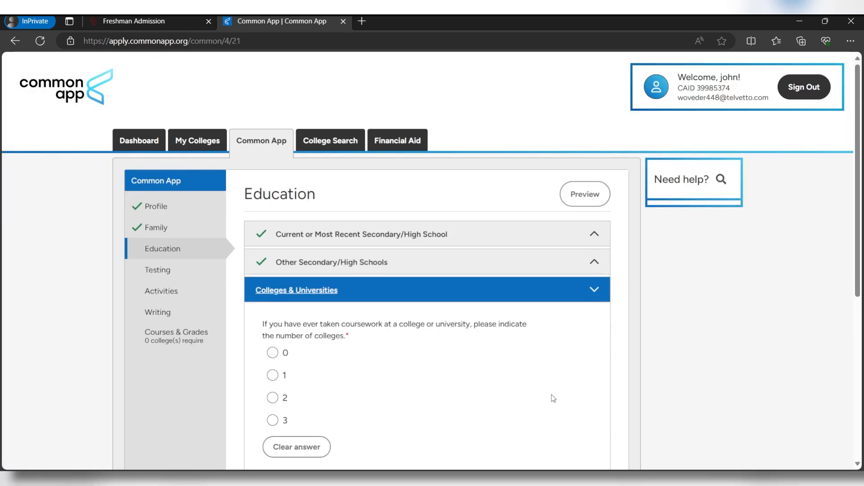
{"action": "scroll", "coordinate": [264, 281], "scroll_direction": "down", "scroll_amount": 1}
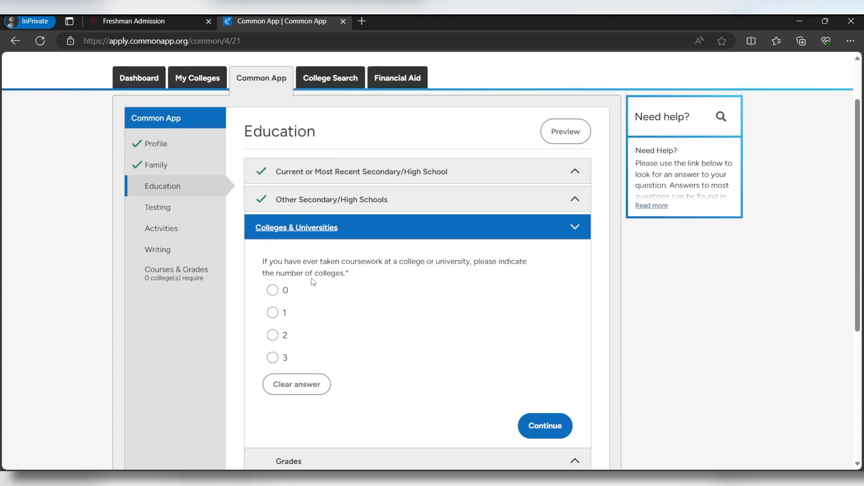
{"action": "left_click", "coordinate": [275, 293]}
{"action": "left_click", "coordinate": [547, 432]}
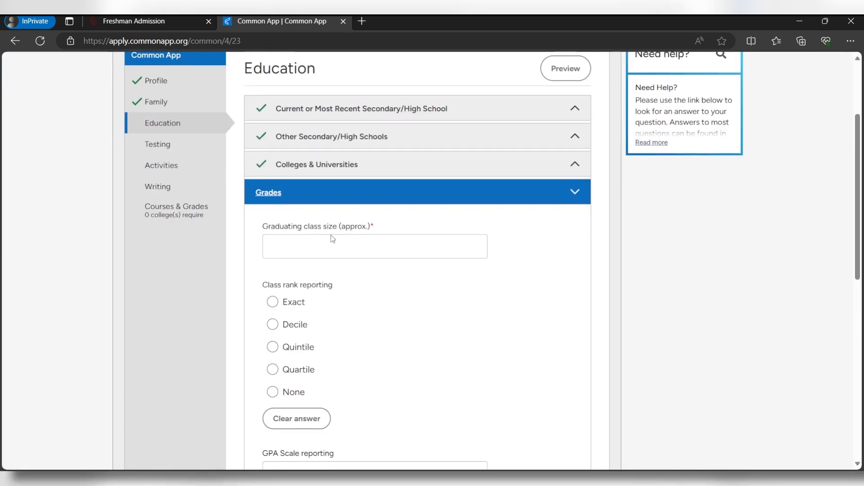
Enter a graduating class size of 100 and set class rank reporting to None
{"action": "left_click", "coordinate": [361, 249]}
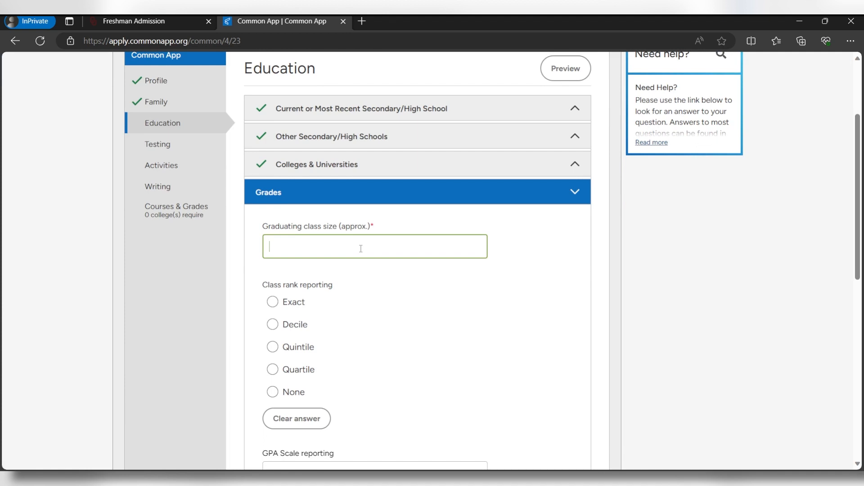
{"action": "type", "text": "100"}
{"action": "scroll", "coordinate": [276, 239], "scroll_direction": "down", "scroll_amount": 1}
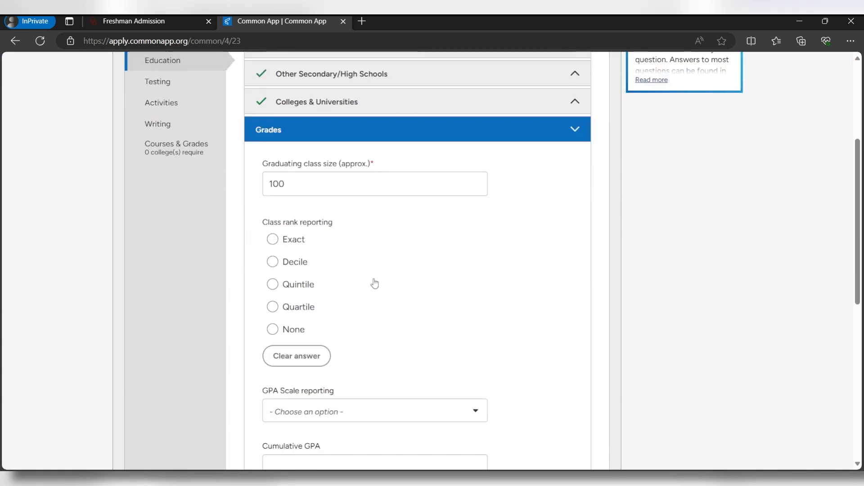
{"action": "left_click", "coordinate": [289, 330]}
{"action": "scroll", "coordinate": [401, 280], "scroll_direction": "down", "scroll_amount": 2}
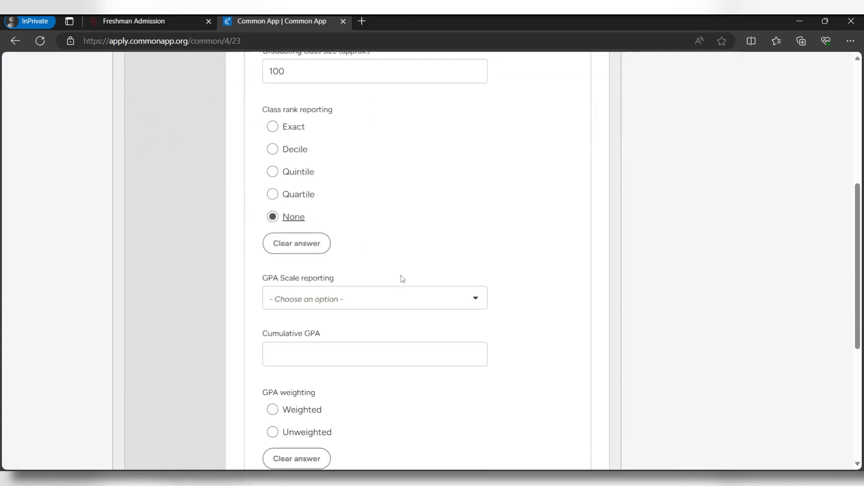
Set the GPA scale to 100 with an unweighted cumulative GPA of 80
{"action": "left_click", "coordinate": [389, 287]}
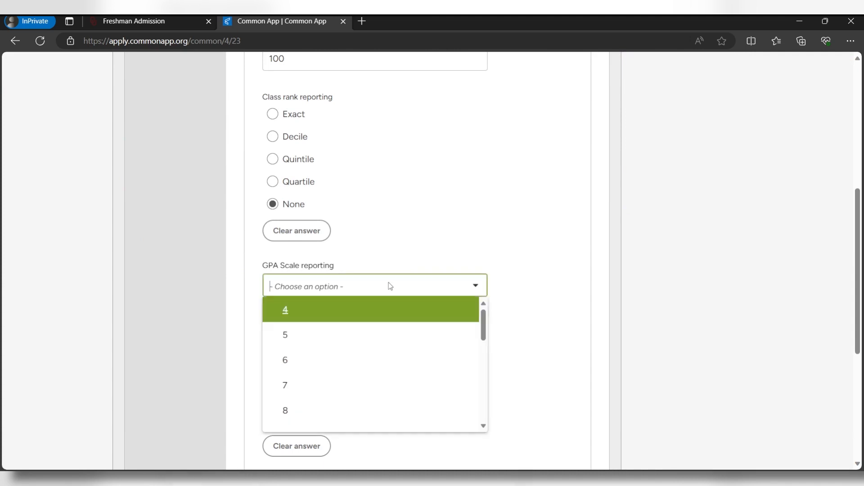
{"action": "scroll", "coordinate": [360, 311], "scroll_direction": "down", "scroll_amount": 5}
{"action": "left_click", "coordinate": [306, 395]}
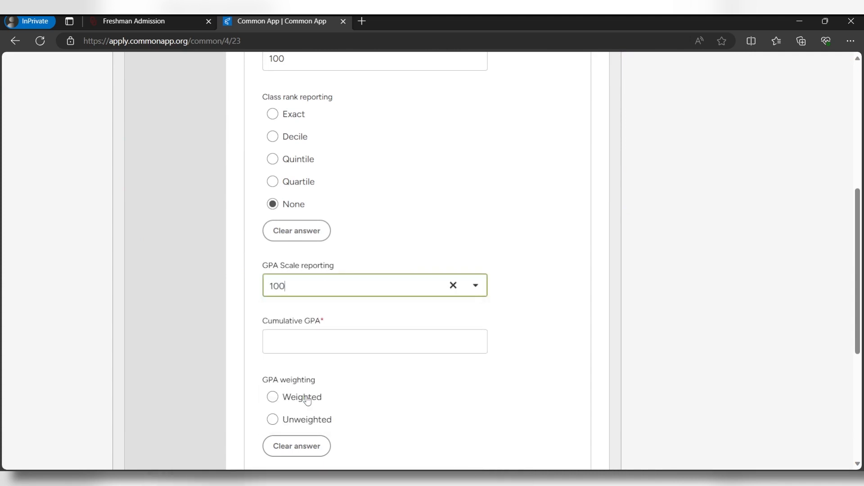
{"action": "left_click", "coordinate": [306, 346]}
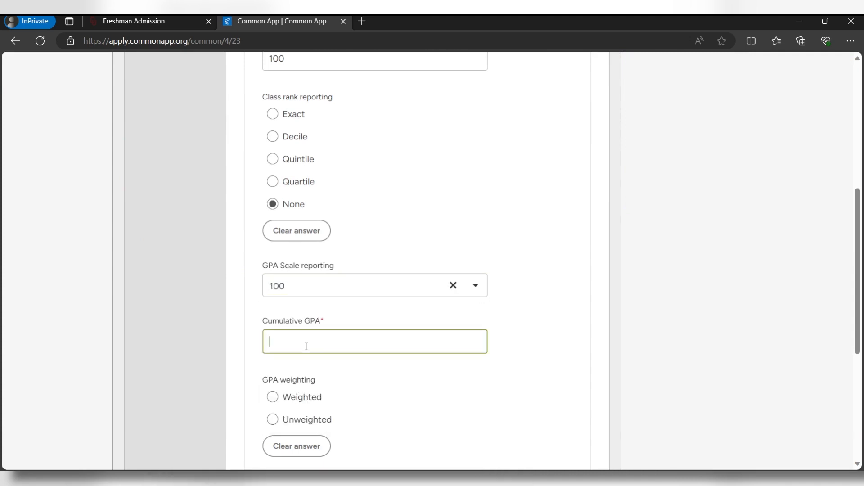
{"action": "type", "text": "80"}
{"action": "scroll", "coordinate": [306, 342], "scroll_direction": "down", "scroll_amount": 3}
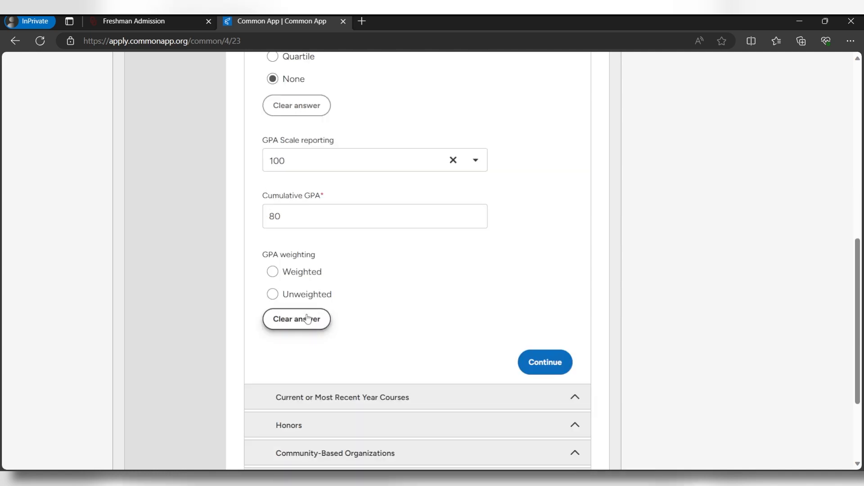
{"action": "left_click", "coordinate": [275, 295]}
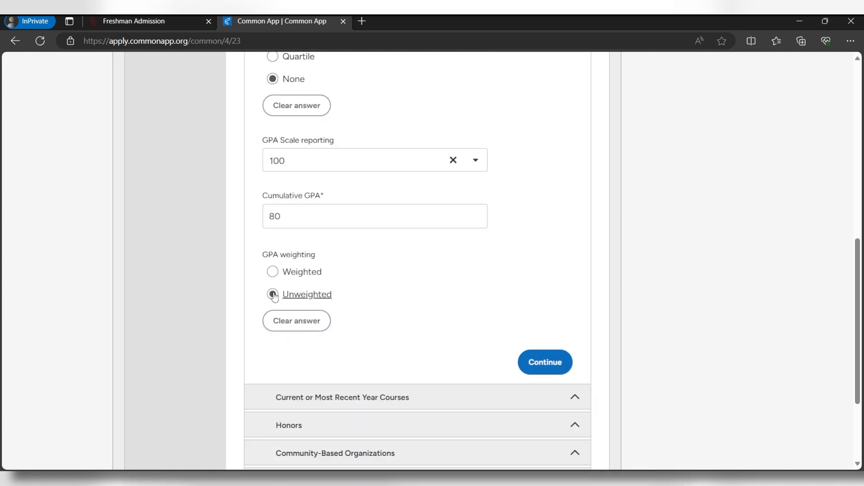
{"action": "left_click", "coordinate": [534, 370]}
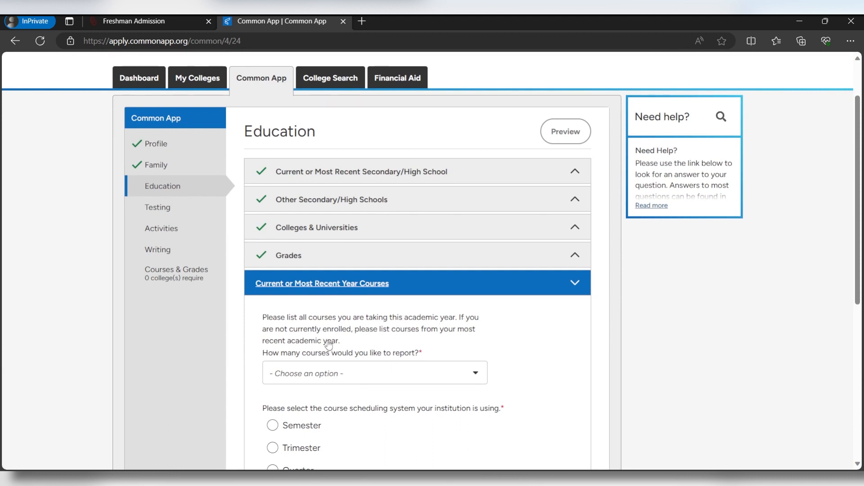
Report one course under a Semester scheduling system
{"action": "scroll", "coordinate": [344, 332], "scroll_direction": "down", "scroll_amount": 1}
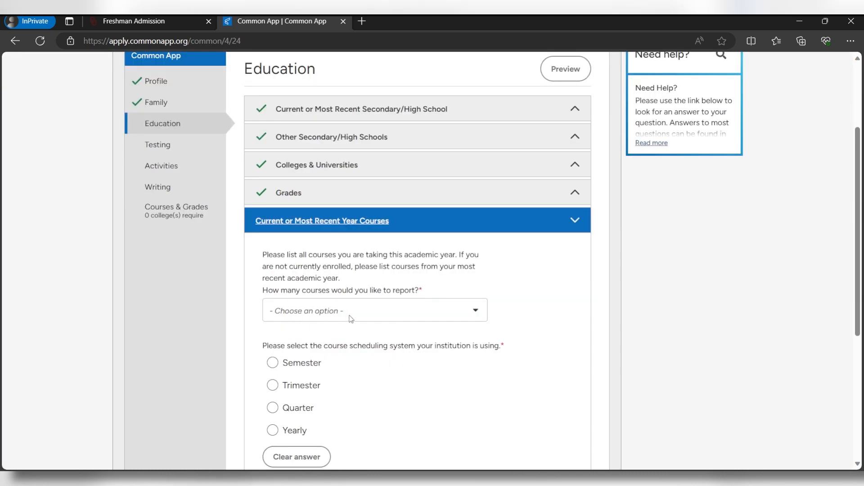
{"action": "left_click", "coordinate": [411, 313]}
{"action": "left_click", "coordinate": [342, 333]}
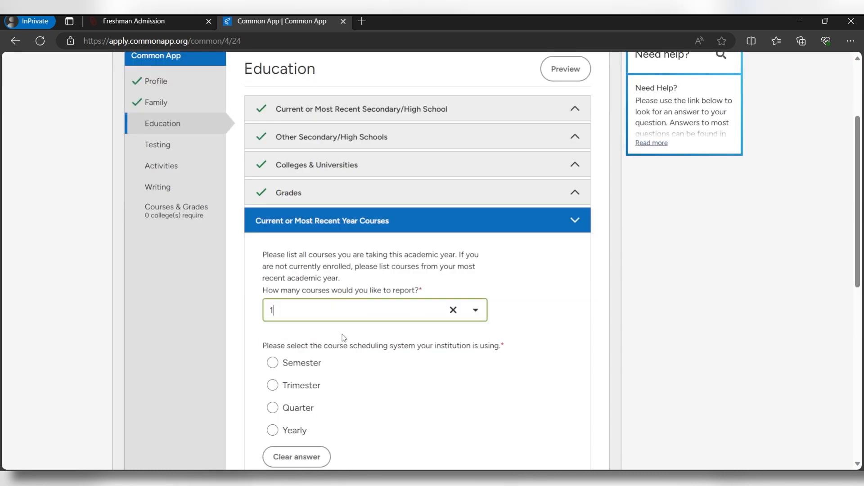
{"action": "scroll", "coordinate": [298, 220], "scroll_direction": "down", "scroll_amount": 2}
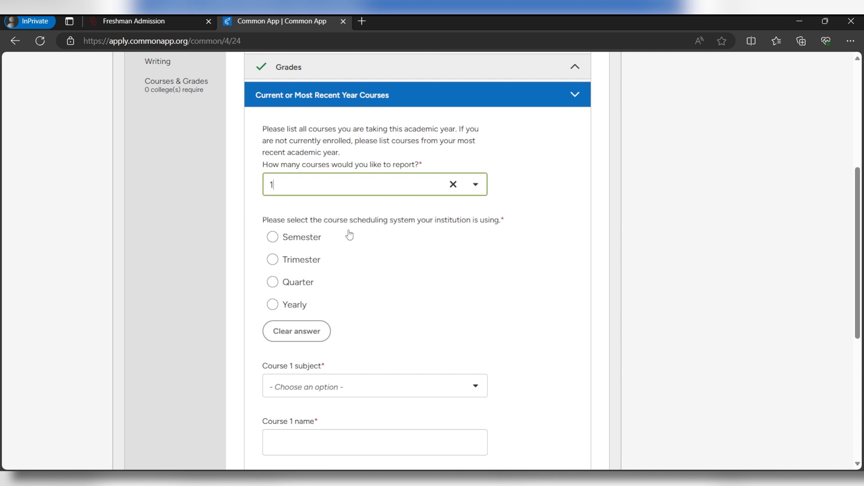
{"action": "left_click", "coordinate": [301, 246]}
Enter Course 1 as History/Social Science 'history', Regular/Standard level, Full Year, and save
{"action": "scroll", "coordinate": [308, 245], "scroll_direction": "down", "scroll_amount": 2}
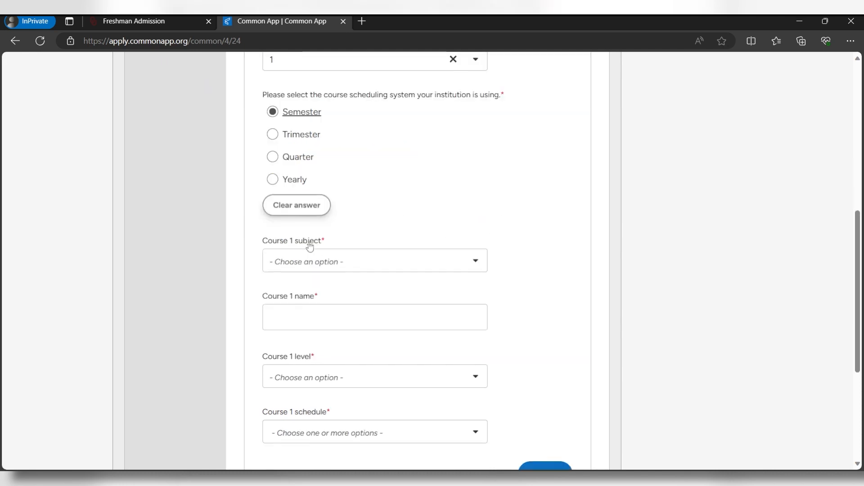
{"action": "left_click", "coordinate": [360, 269]}
{"action": "type", "text": "hist"}
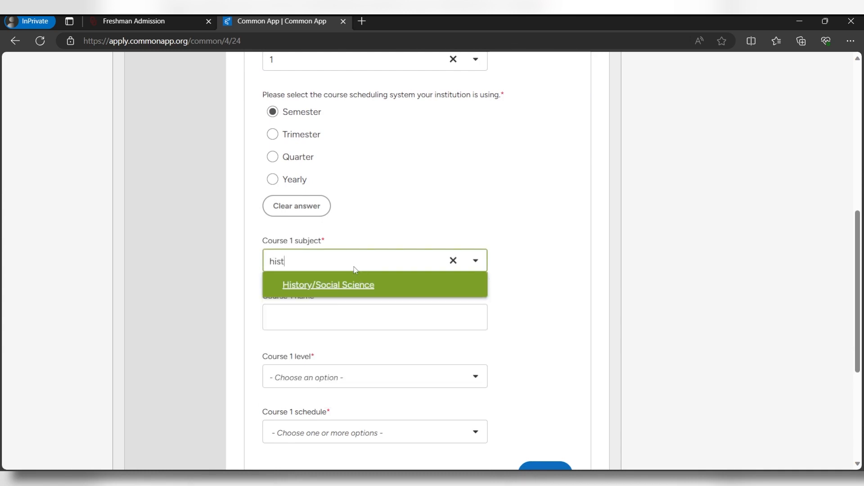
{"action": "left_click", "coordinate": [358, 282]}
{"action": "left_click", "coordinate": [341, 310]}
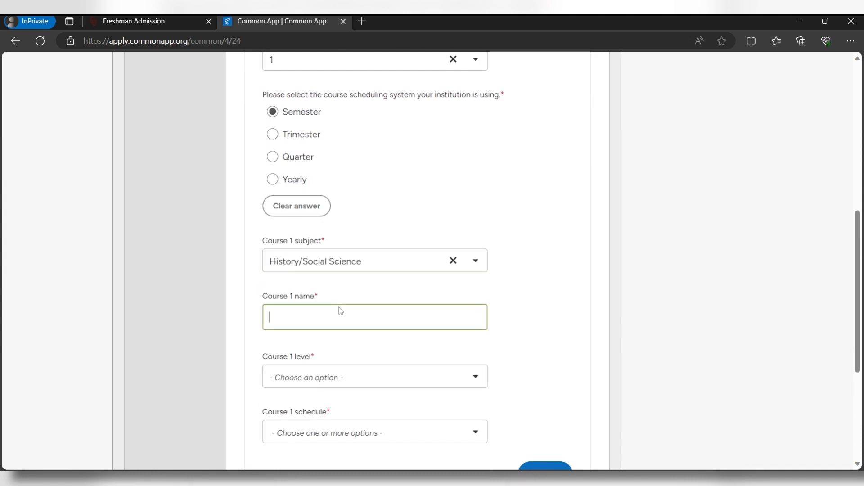
{"action": "type", "text": "history"}
{"action": "scroll", "coordinate": [372, 365], "scroll_direction": "down", "scroll_amount": 2}
{"action": "left_click", "coordinate": [309, 260]}
{"action": "left_click", "coordinate": [315, 275]}
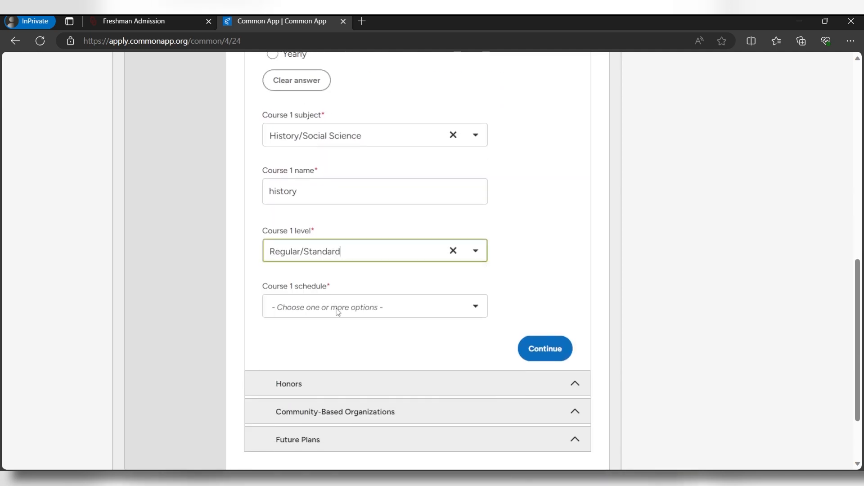
{"action": "left_click", "coordinate": [338, 310]}
{"action": "left_click", "coordinate": [333, 333]}
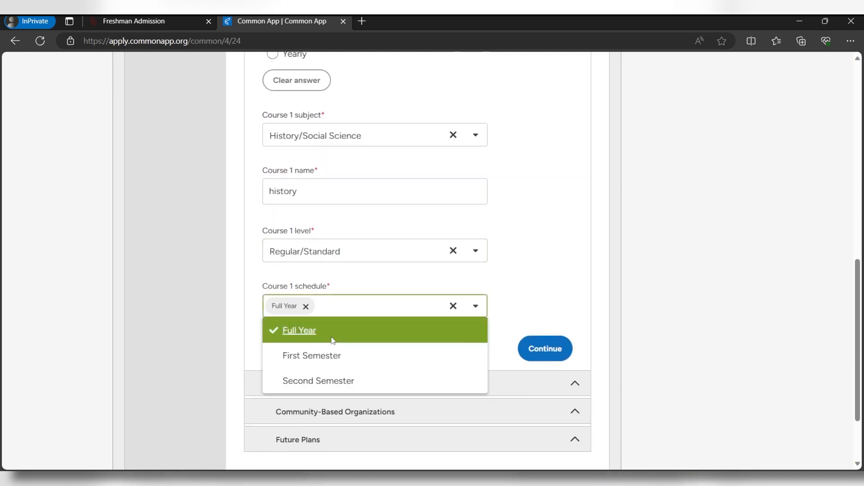
{"action": "left_click", "coordinate": [546, 350]}
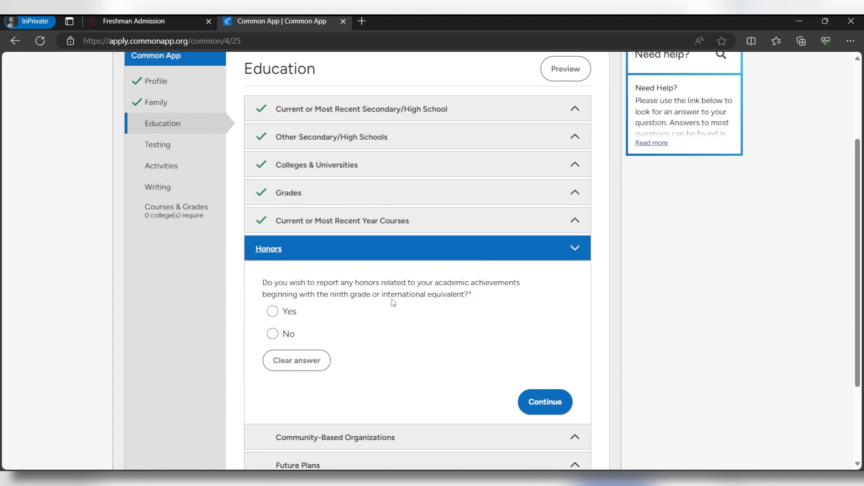
Answer No to Honors and report 0 community organizations
{"action": "left_click", "coordinate": [275, 334]}
{"action": "left_click", "coordinate": [556, 391]}
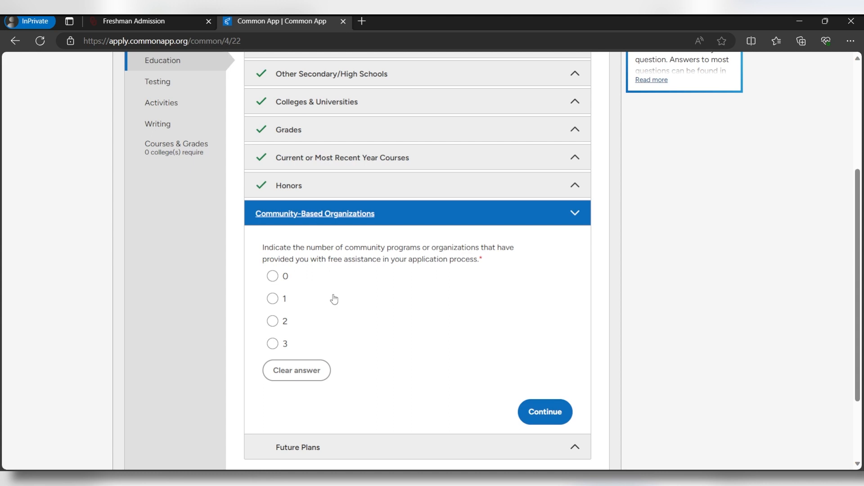
{"action": "left_click", "coordinate": [272, 276]}
{"action": "left_click", "coordinate": [545, 412]}
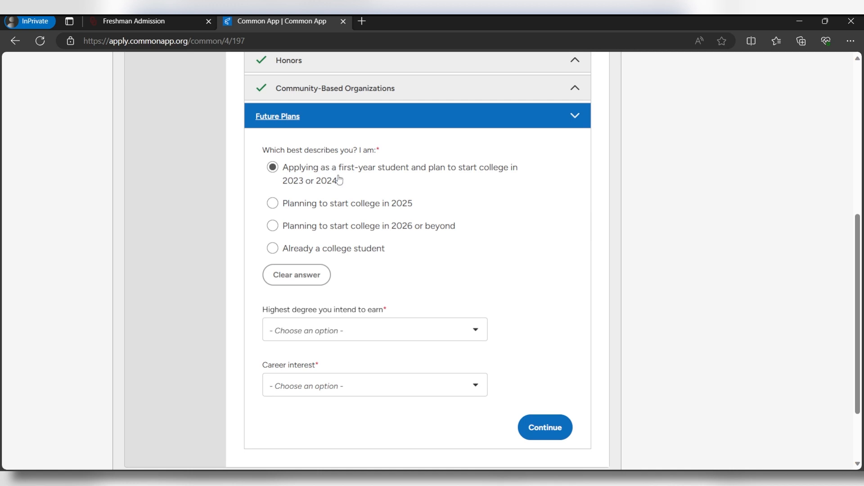
Set Future Plans to a Doctorate degree and a College teacher career interest
{"action": "scroll", "coordinate": [281, 266], "scroll_direction": "down", "scroll_amount": 2}
{"action": "left_click", "coordinate": [369, 263]}
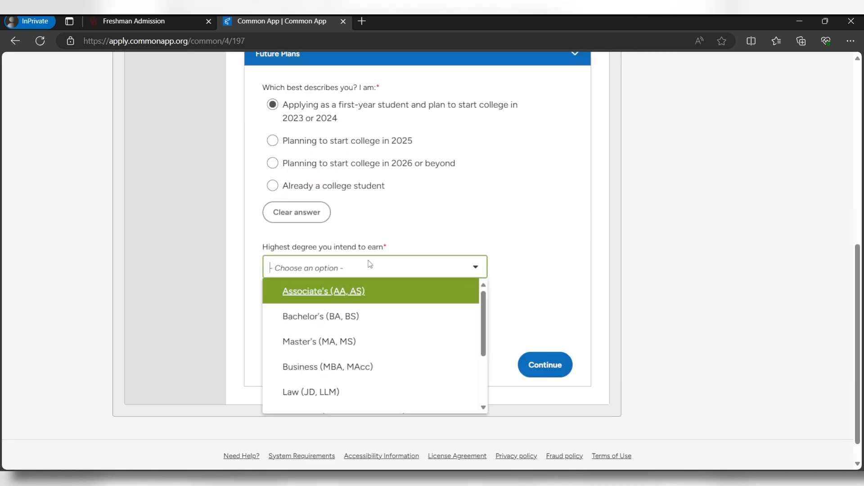
{"action": "scroll", "coordinate": [348, 327], "scroll_direction": "down", "scroll_amount": 1}
{"action": "left_click", "coordinate": [374, 400]}
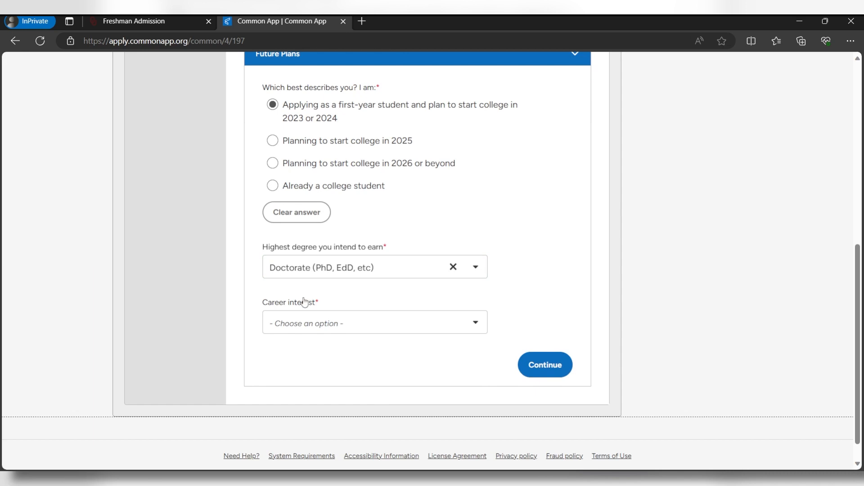
{"action": "left_click", "coordinate": [328, 322]}
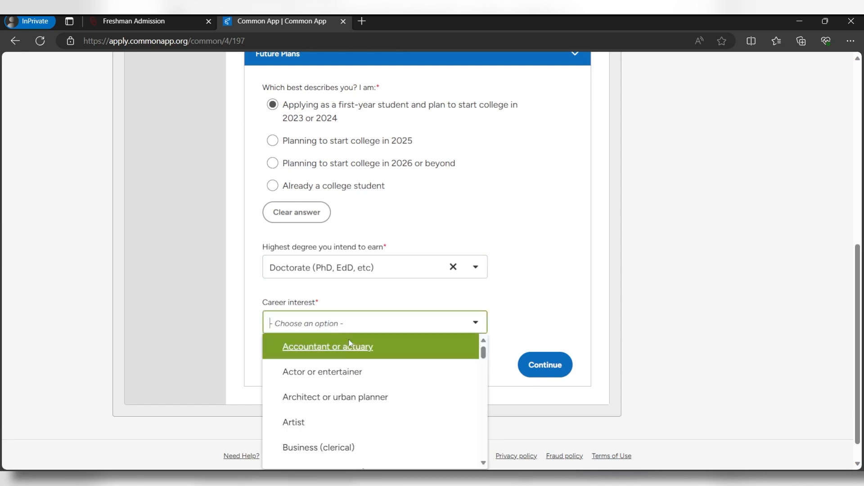
{"action": "scroll", "coordinate": [351, 396], "scroll_direction": "down", "scroll_amount": 3}
{"action": "left_click", "coordinate": [355, 405]}
{"action": "left_click", "coordinate": [531, 371]}
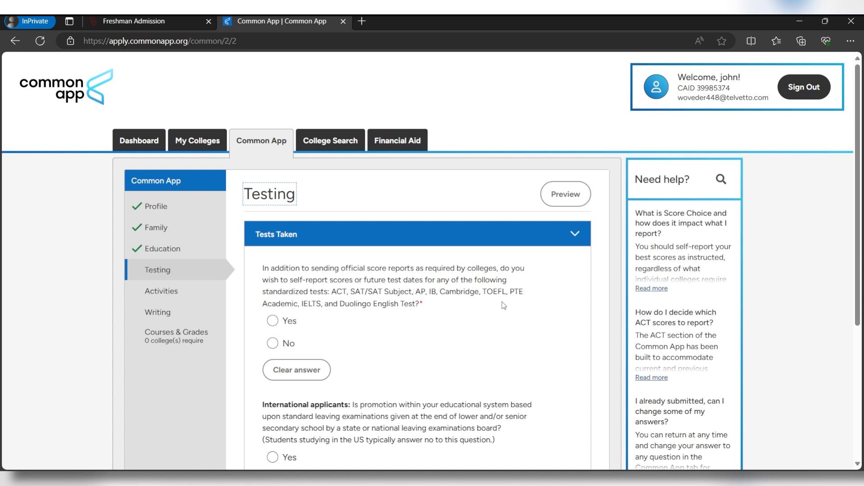
Answer No to self-reporting test scores, leaving no tests selected
{"action": "left_click_drag", "start_coordinate": [331, 291], "coordinate": [428, 307]}
{"action": "left_click", "coordinate": [272, 321]}
{"action": "scroll", "coordinate": [469, 152], "scroll_direction": "down", "scroll_amount": 4}
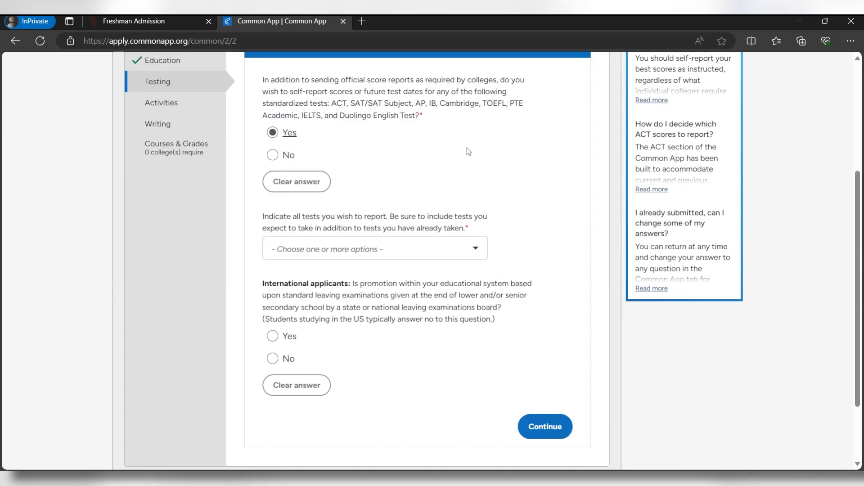
{"action": "left_click", "coordinate": [345, 249]}
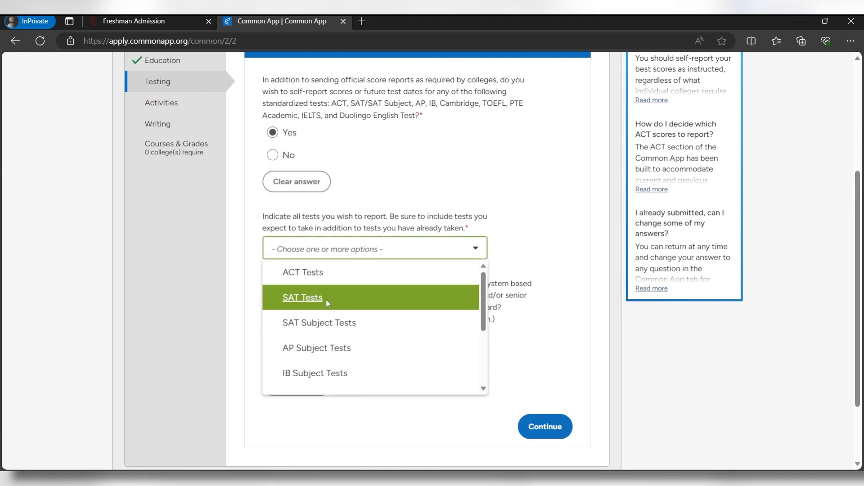
{"action": "left_click", "coordinate": [342, 183]}
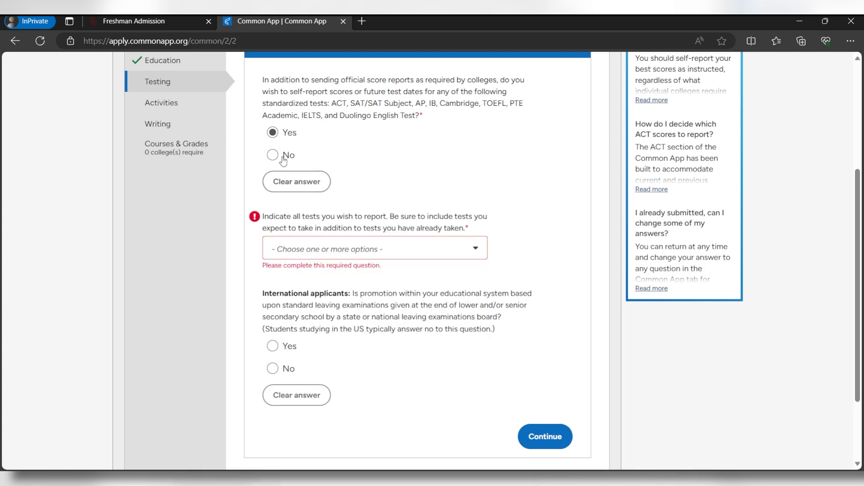
{"action": "left_click", "coordinate": [274, 156]}
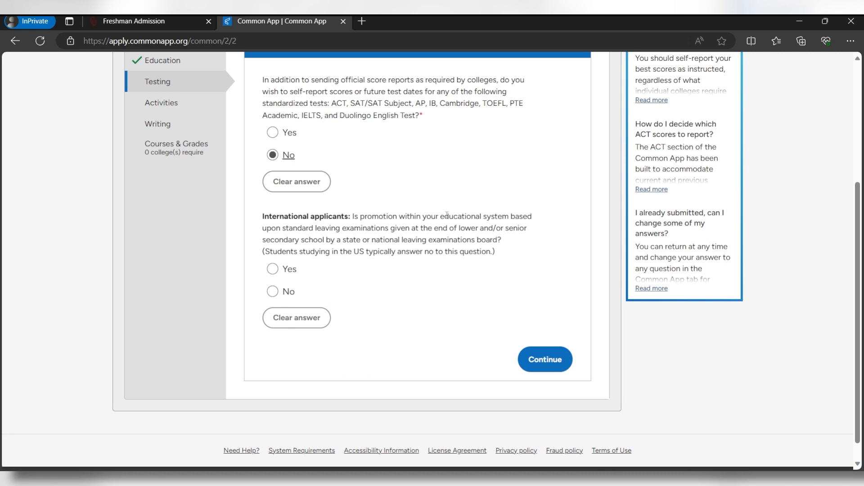
Answer Yes to the international applicants question and save the Tests Taken answers
{"action": "scroll", "coordinate": [447, 215], "scroll_direction": "down", "scroll_amount": 1}
{"action": "left_click", "coordinate": [272, 269]}
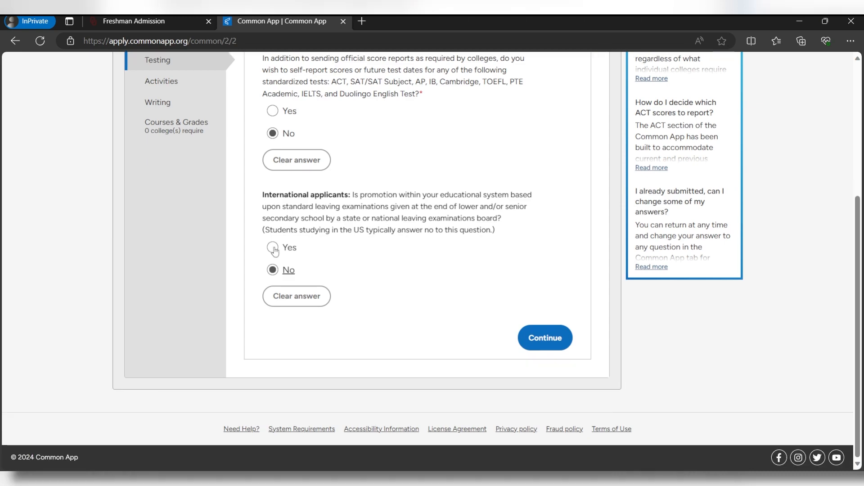
{"action": "left_click", "coordinate": [272, 248]}
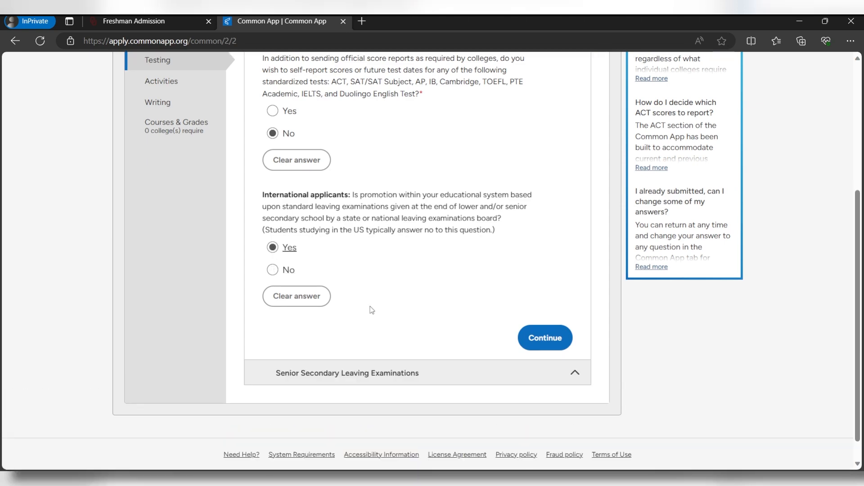
{"action": "left_click", "coordinate": [442, 375]}
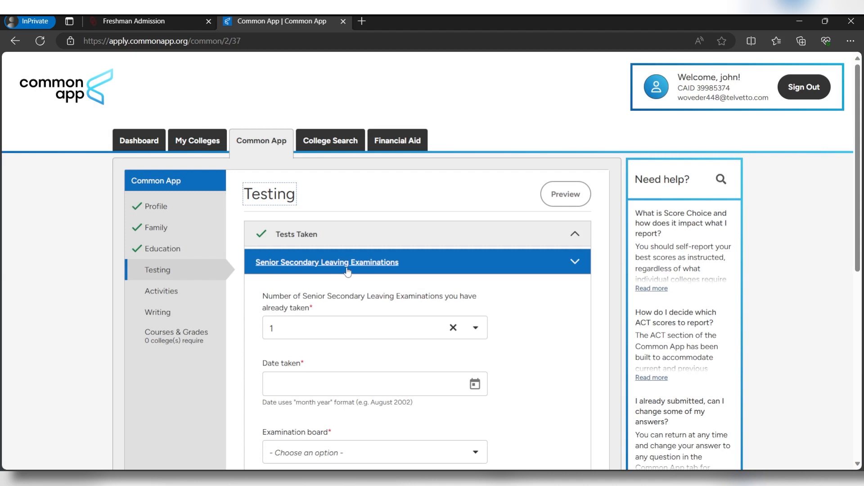
Record an 'Other (specify below)' history leaving exam from February 2023 with actual score 90
{"action": "scroll", "coordinate": [345, 273], "scroll_direction": "down", "scroll_amount": 2}
{"action": "scroll", "coordinate": [323, 263], "scroll_direction": "down", "scroll_amount": 2}
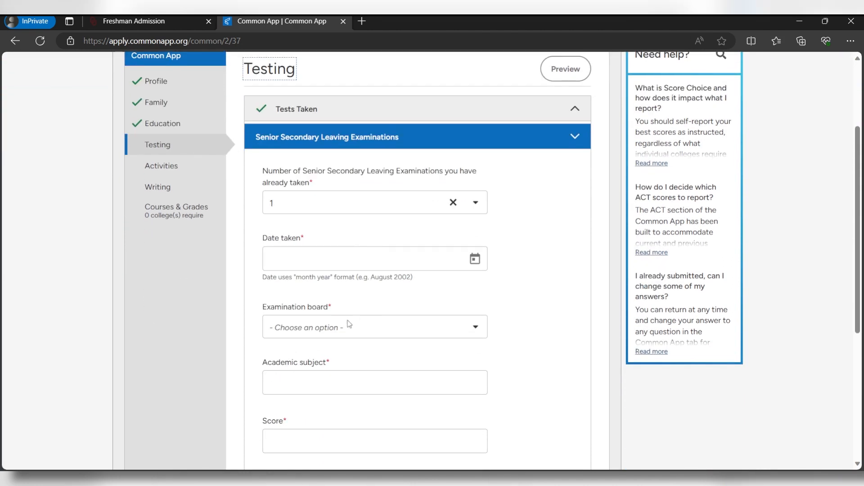
{"action": "scroll", "coordinate": [339, 301], "scroll_direction": "down", "scroll_amount": 2}
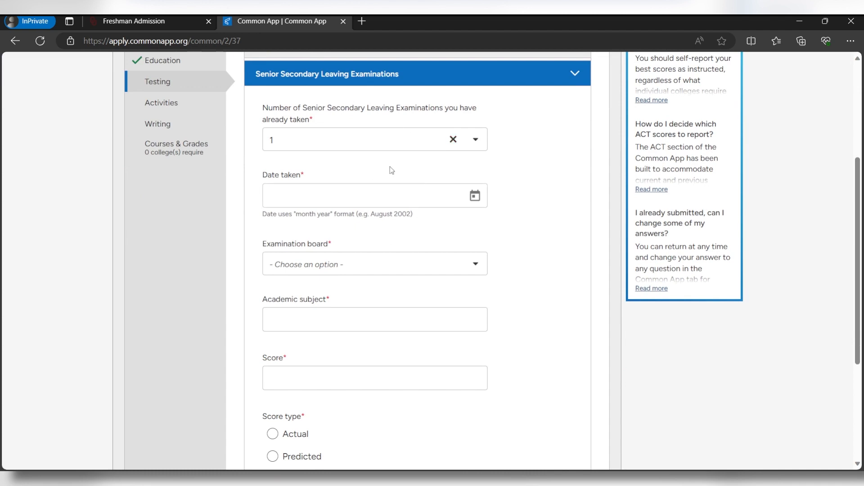
{"action": "left_click", "coordinate": [354, 268]}
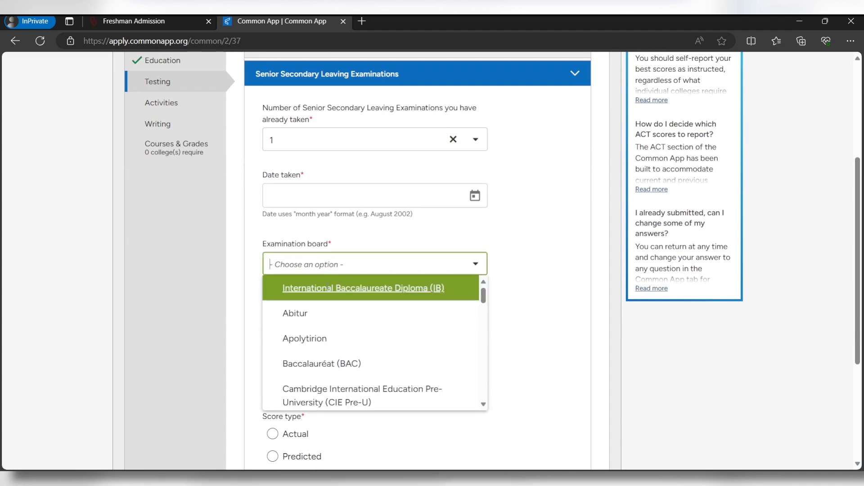
{"action": "scroll", "coordinate": [369, 346], "scroll_direction": "down", "scroll_amount": 5}
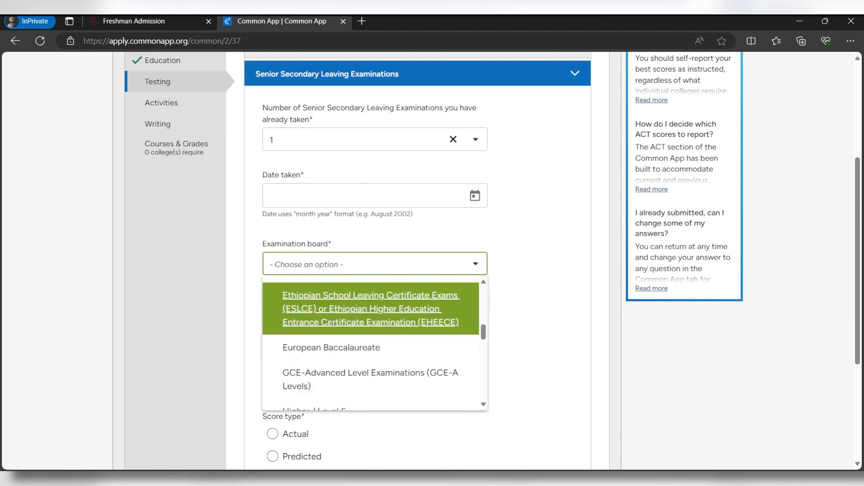
{"action": "scroll", "coordinate": [324, 327], "scroll_direction": "down", "scroll_amount": 8}
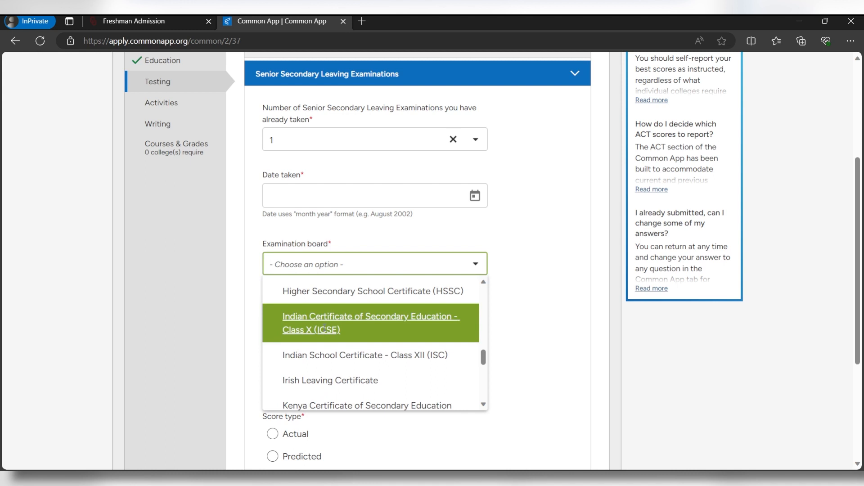
{"action": "scroll", "coordinate": [297, 322], "scroll_direction": "down", "scroll_amount": 3}
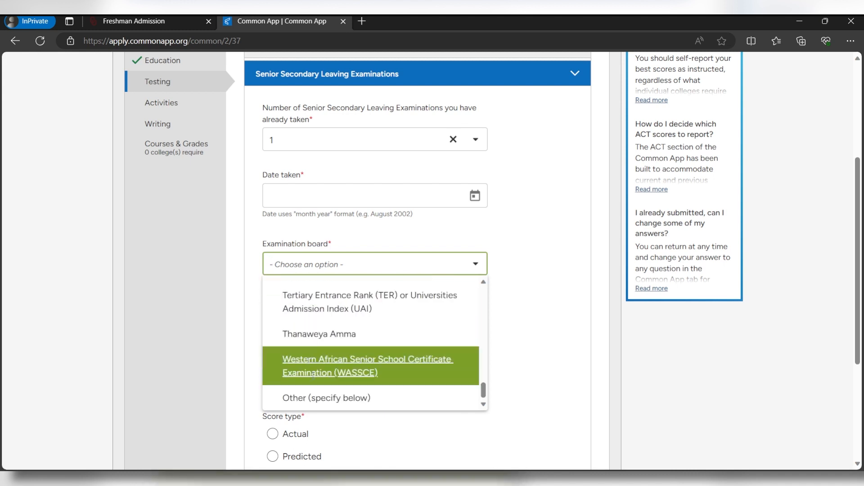
{"action": "left_click", "coordinate": [320, 398]}
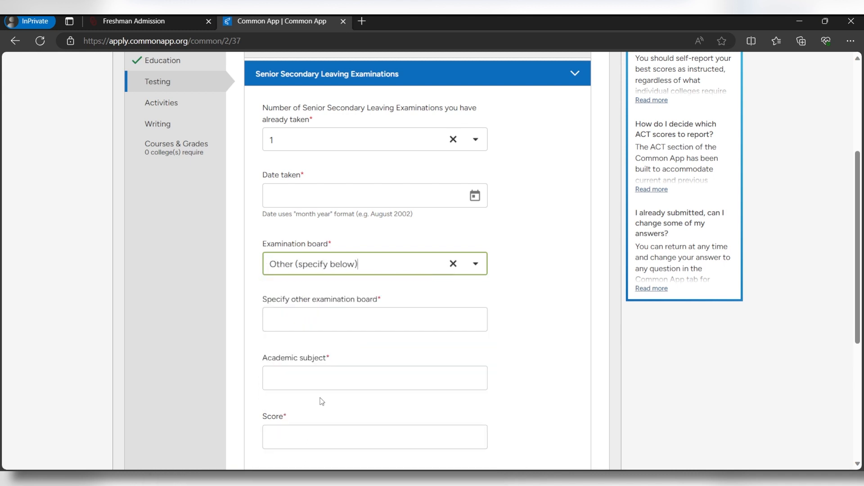
{"action": "scroll", "coordinate": [284, 310], "scroll_direction": "down", "scroll_amount": 1}
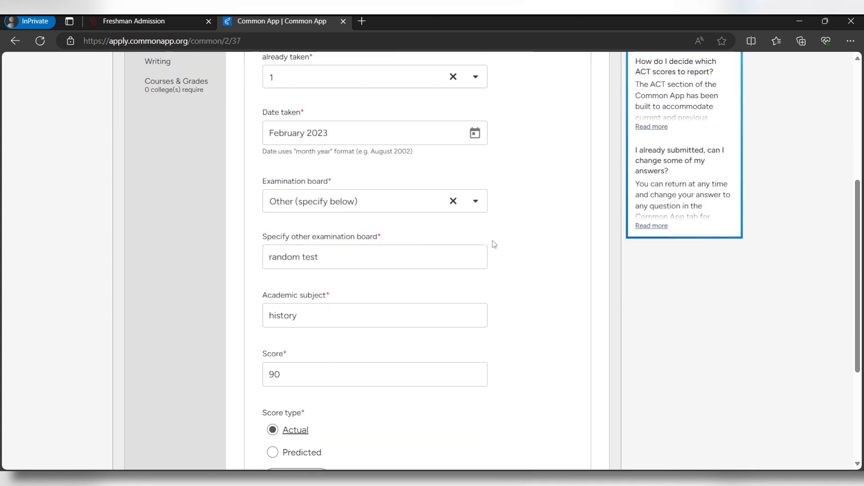
{"action": "scroll", "coordinate": [536, 258], "scroll_direction": "down", "scroll_amount": 4}
{"action": "left_click", "coordinate": [553, 341]}
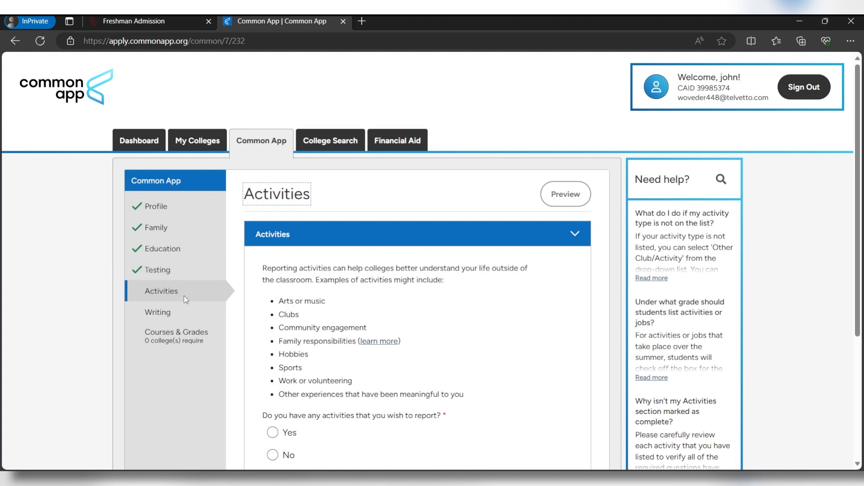
Report one Art activity in a leadership role, 5 hours weekly for 50 weeks
{"action": "scroll", "coordinate": [344, 213], "scroll_direction": "down", "scroll_amount": 2}
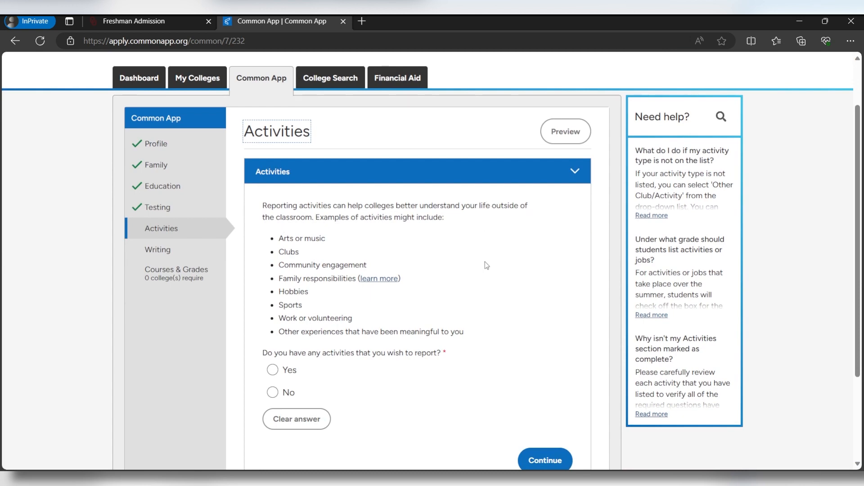
{"action": "left_click", "coordinate": [273, 372]}
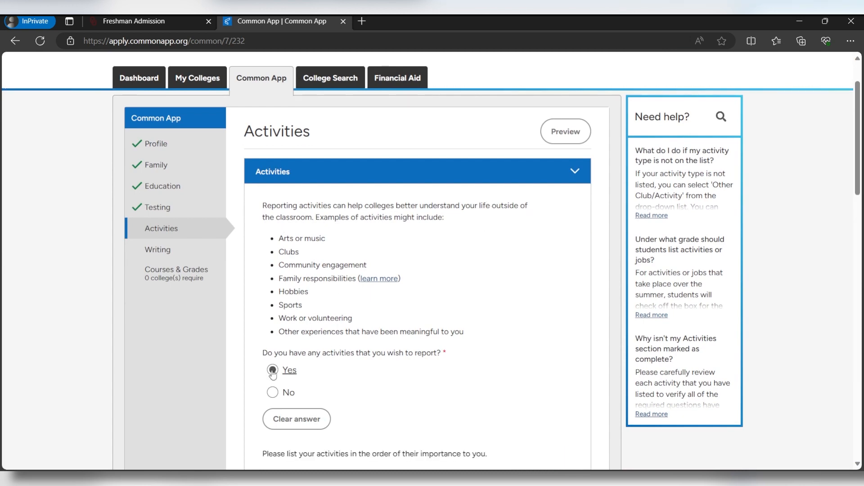
{"action": "scroll", "coordinate": [396, 279], "scroll_direction": "down", "scroll_amount": 7}
{"action": "left_click", "coordinate": [386, 231]}
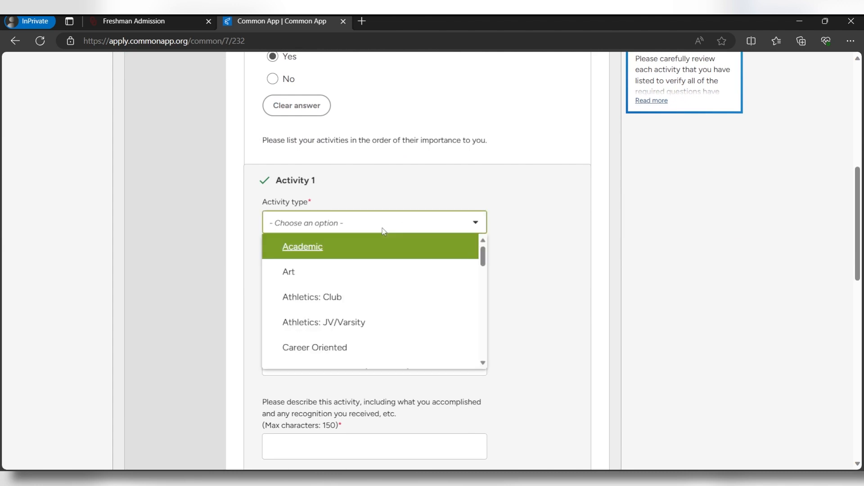
{"action": "left_click", "coordinate": [390, 229]}
{"action": "left_click", "coordinate": [311, 223]}
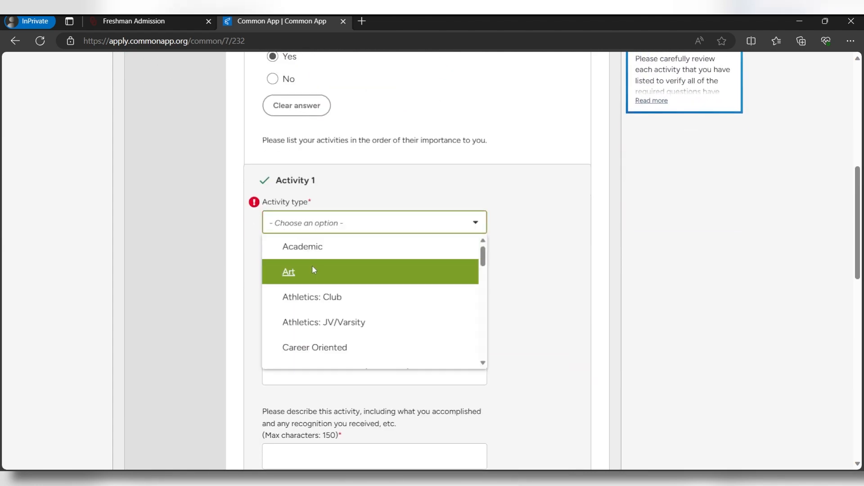
{"action": "left_click", "coordinate": [312, 270]}
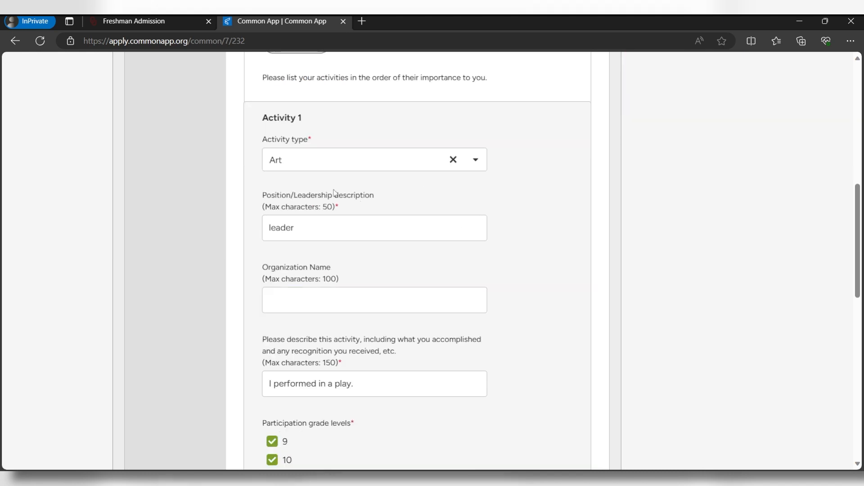
{"action": "scroll", "coordinate": [504, 198], "scroll_direction": "down", "scroll_amount": 10}
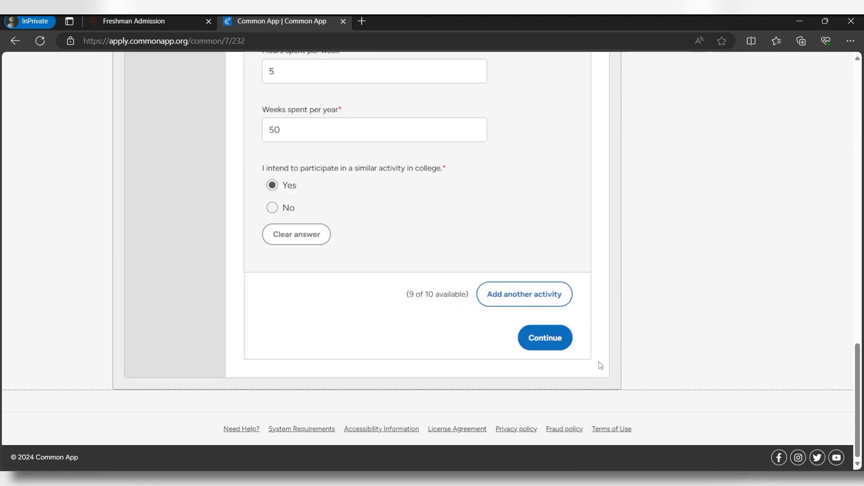
{"action": "left_click", "coordinate": [531, 339]}
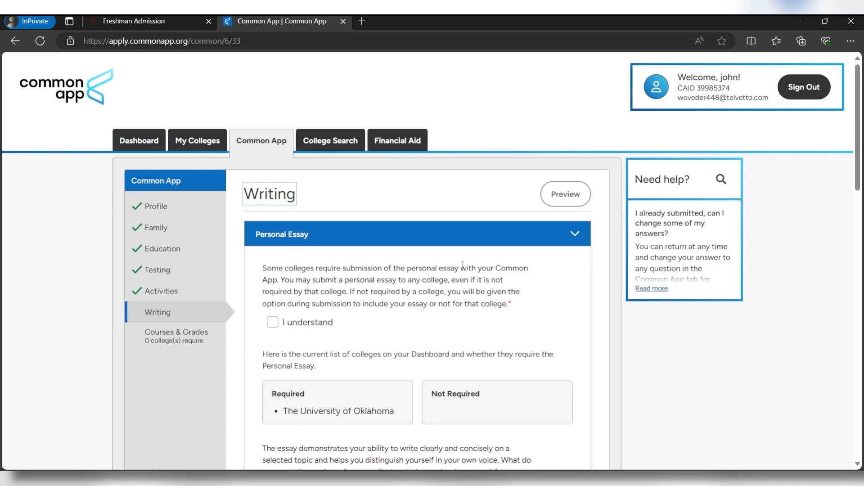
Acknowledge the essay requirement and choose the first personal essay prompt
{"action": "left_click", "coordinate": [272, 321]}
{"action": "scroll", "coordinate": [338, 219], "scroll_direction": "down", "scroll_amount": 4}
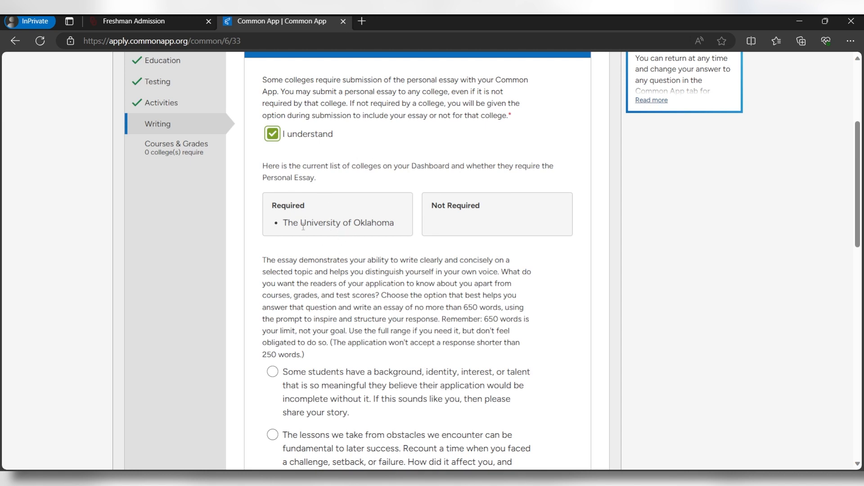
{"action": "scroll", "coordinate": [306, 243], "scroll_direction": "down", "scroll_amount": 1}
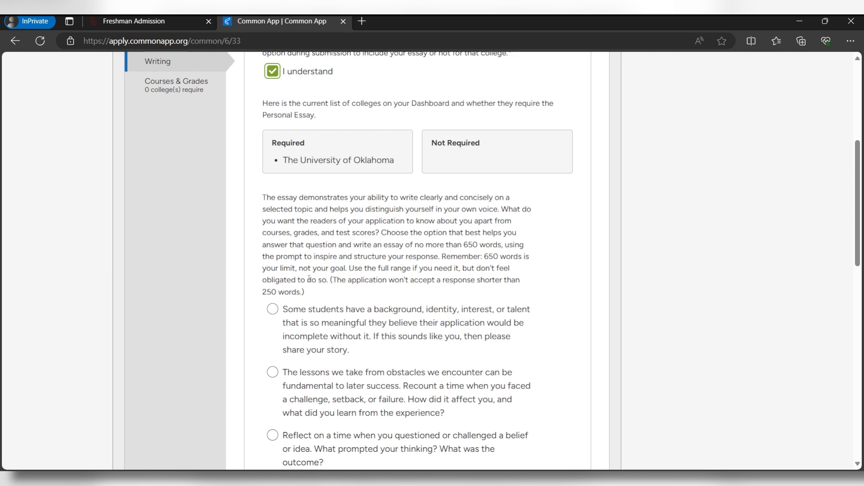
{"action": "scroll", "coordinate": [309, 279], "scroll_direction": "down", "scroll_amount": 6}
{"action": "scroll", "coordinate": [297, 291], "scroll_direction": "up", "scroll_amount": 1}
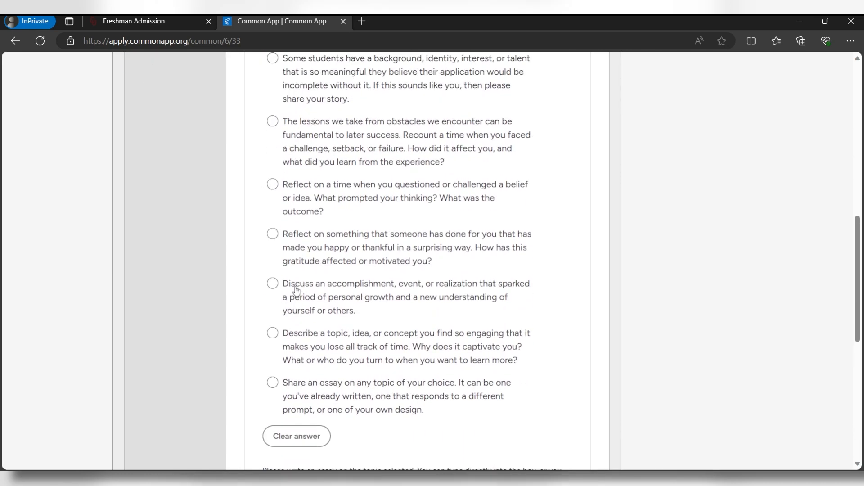
{"action": "scroll", "coordinate": [296, 290], "scroll_direction": "up", "scroll_amount": 1}
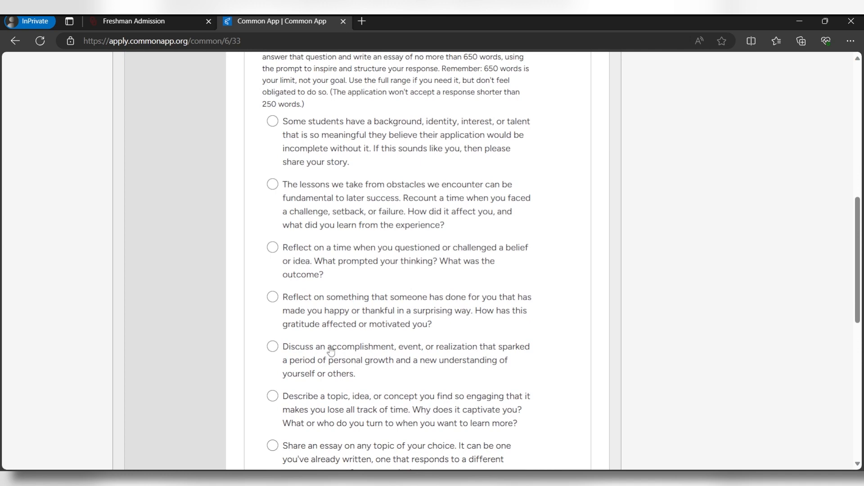
{"action": "left_click", "coordinate": [275, 122]}
Copy the prompt text into the essay box as a 306-word essay and save it
{"action": "scroll", "coordinate": [278, 123], "scroll_direction": "up", "scroll_amount": 1}
{"action": "left_click_drag", "start_coordinate": [261, 72], "coordinate": [444, 235]}
{"action": "scroll", "coordinate": [311, 315], "scroll_direction": "down", "scroll_amount": 5}
{"action": "key", "text": "ctrl+c"}
{"action": "left_click", "coordinate": [386, 421]}
{"action": "key", "text": "ctrl+v"}
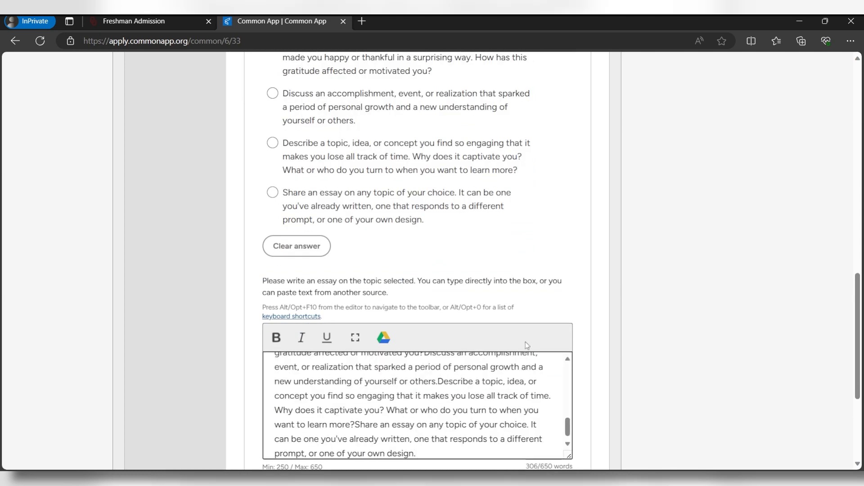
{"action": "scroll", "coordinate": [536, 451], "scroll_direction": "down", "scroll_amount": 3}
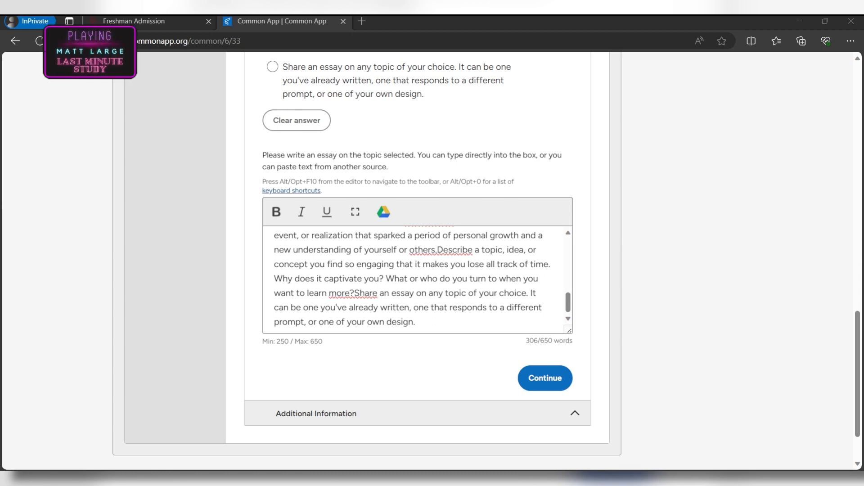
{"action": "left_click", "coordinate": [544, 385]}
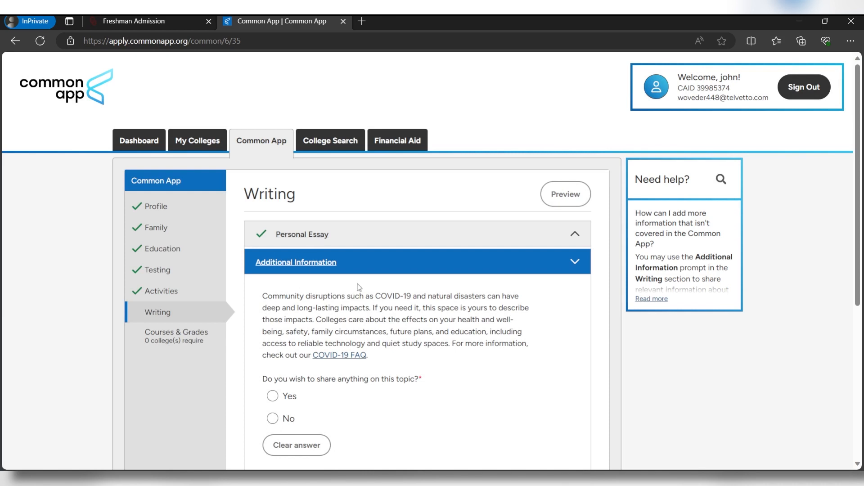
Answer No to both the community disruption and other circumstances questions, and save
{"action": "scroll", "coordinate": [359, 287], "scroll_direction": "down", "scroll_amount": 1}
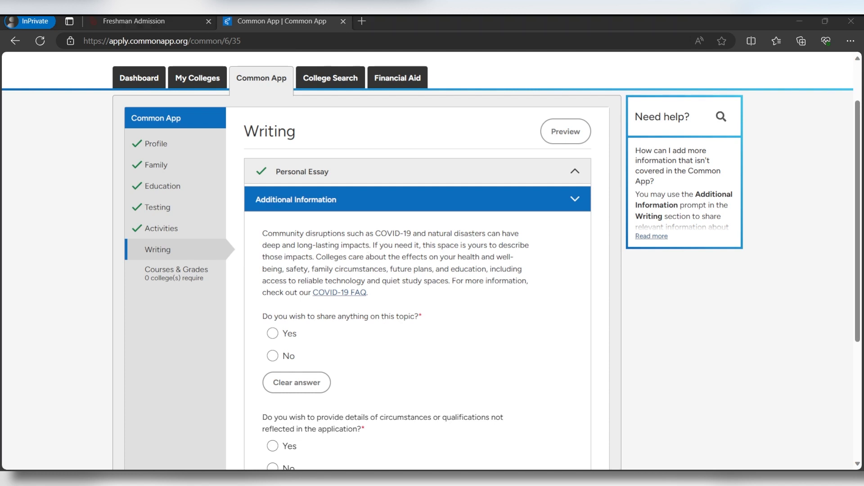
{"action": "scroll", "coordinate": [428, 261], "scroll_direction": "down", "scroll_amount": 1}
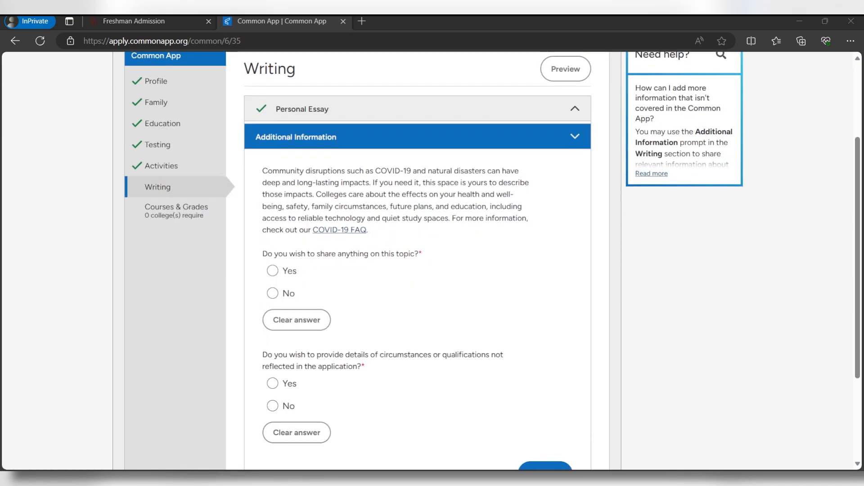
{"action": "left_click", "coordinate": [273, 293]}
{"action": "scroll", "coordinate": [322, 288], "scroll_direction": "down", "scroll_amount": 1}
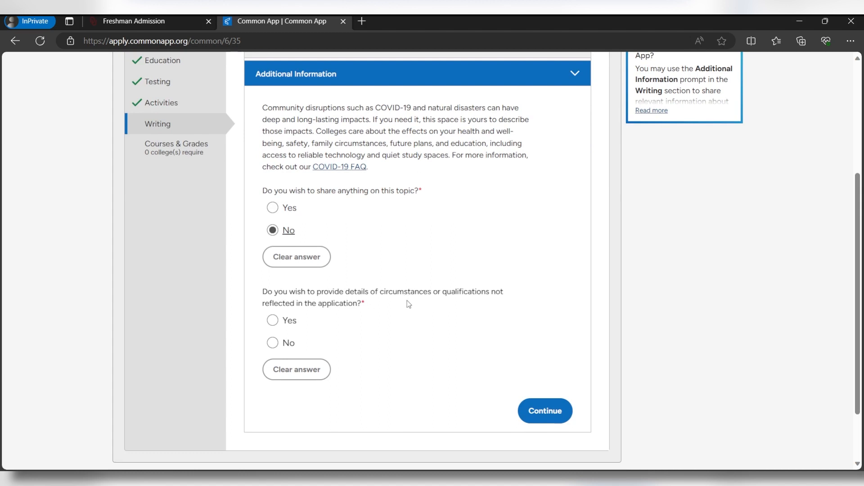
{"action": "scroll", "coordinate": [387, 295], "scroll_direction": "down", "scroll_amount": 1}
{"action": "left_click", "coordinate": [272, 280]}
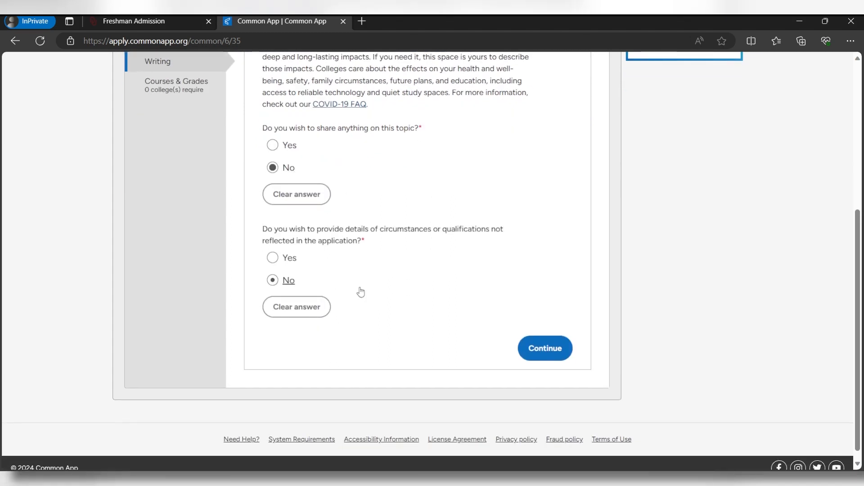
{"action": "left_click", "coordinate": [543, 357]}
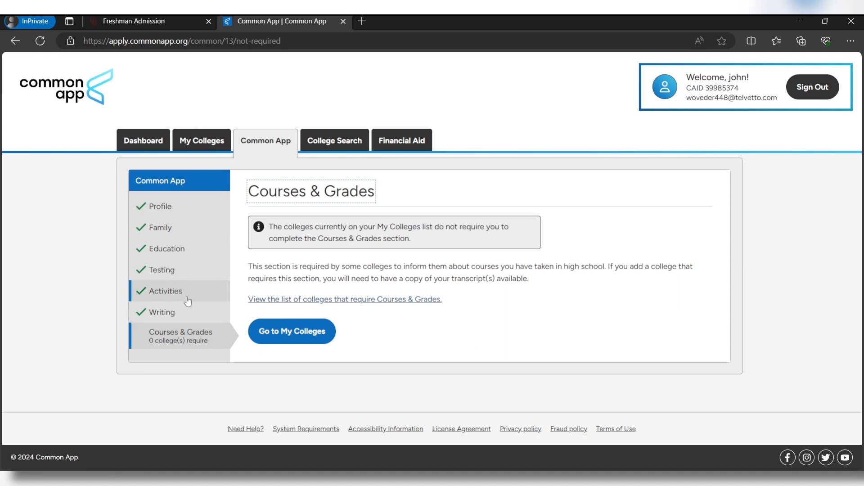
Open the University of Oklahoma questions and choose a Fall 2024 start with Rolling Admission
{"action": "left_click", "coordinate": [291, 340]}
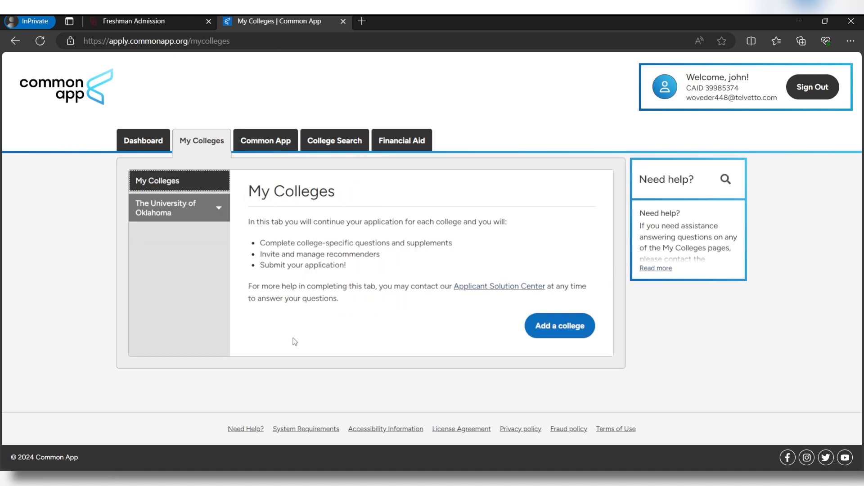
{"action": "left_click", "coordinate": [189, 217]}
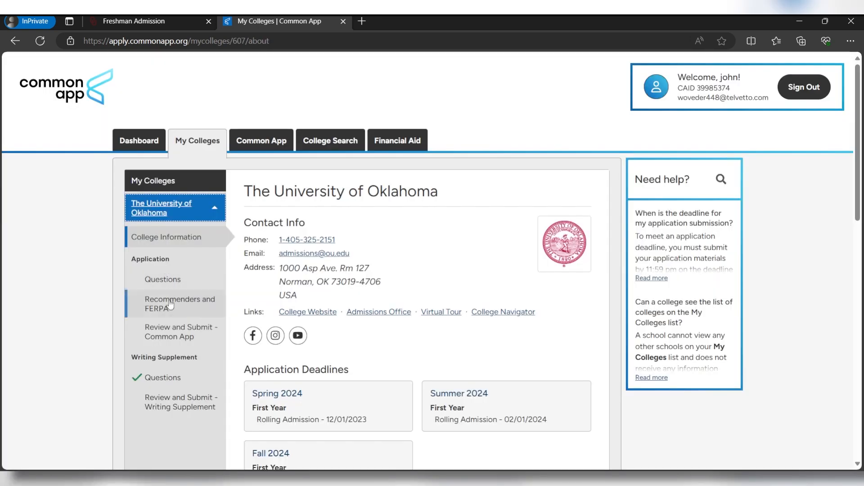
{"action": "left_click", "coordinate": [163, 281]}
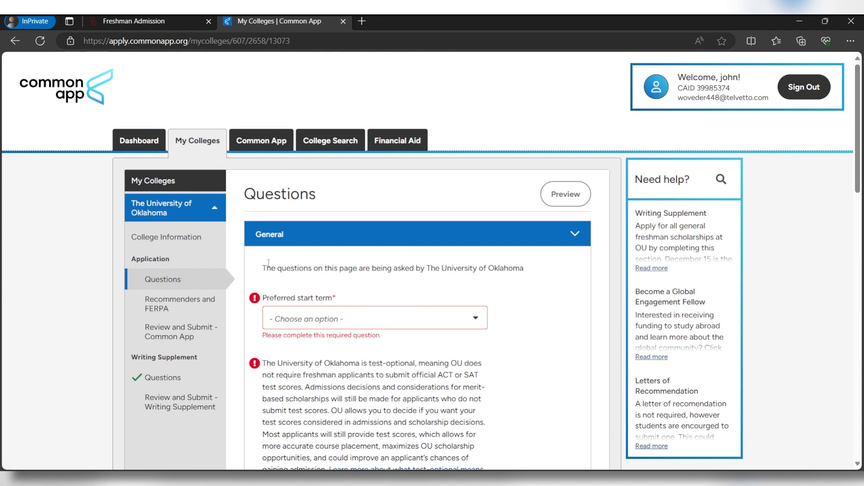
{"action": "left_click", "coordinate": [428, 325]}
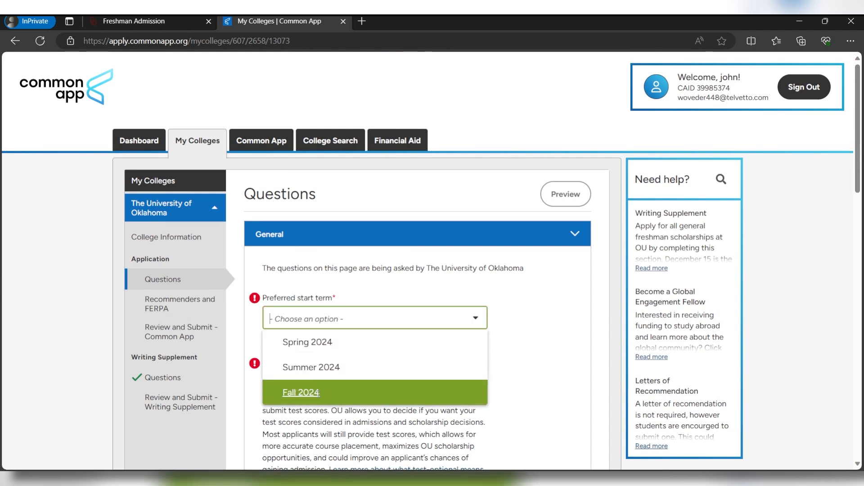
{"action": "left_click", "coordinate": [300, 393]}
{"action": "scroll", "coordinate": [353, 321], "scroll_direction": "down", "scroll_amount": 1}
{"action": "left_click", "coordinate": [360, 315]}
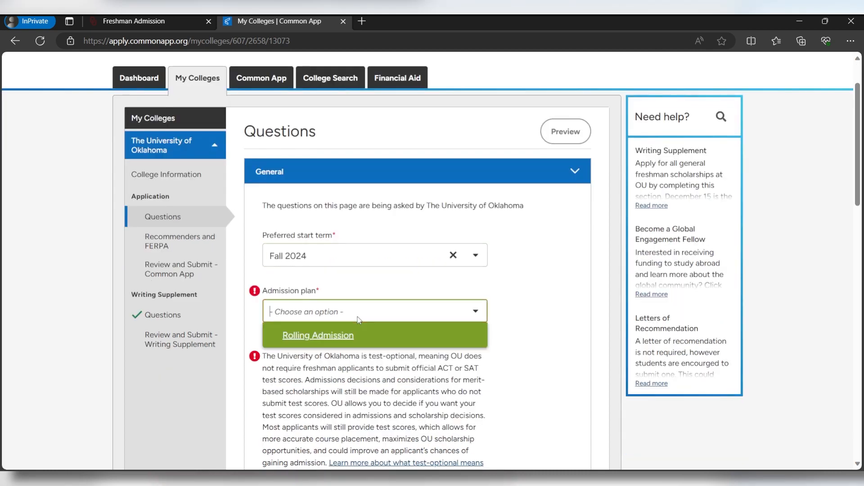
{"action": "left_click", "coordinate": [345, 339]}
Choose to have ACT or SAT scores used and decline the school fee waiver
{"action": "scroll", "coordinate": [374, 333], "scroll_direction": "down", "scroll_amount": 4}
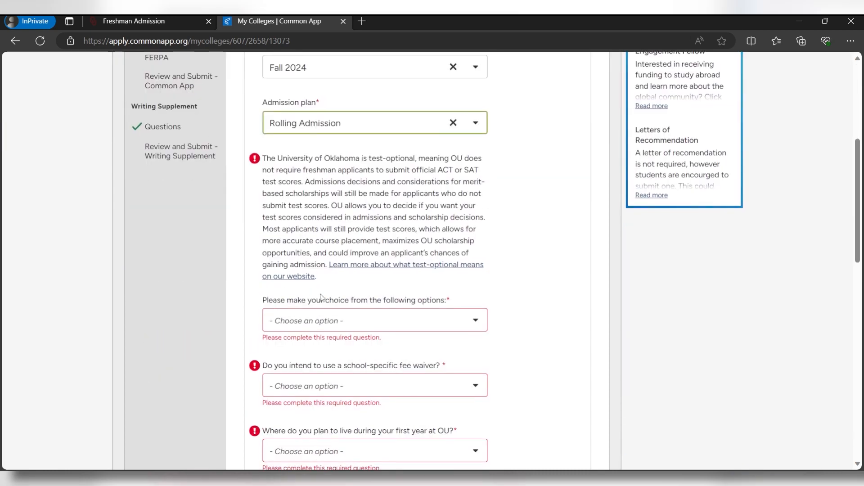
{"action": "left_click", "coordinate": [407, 327]}
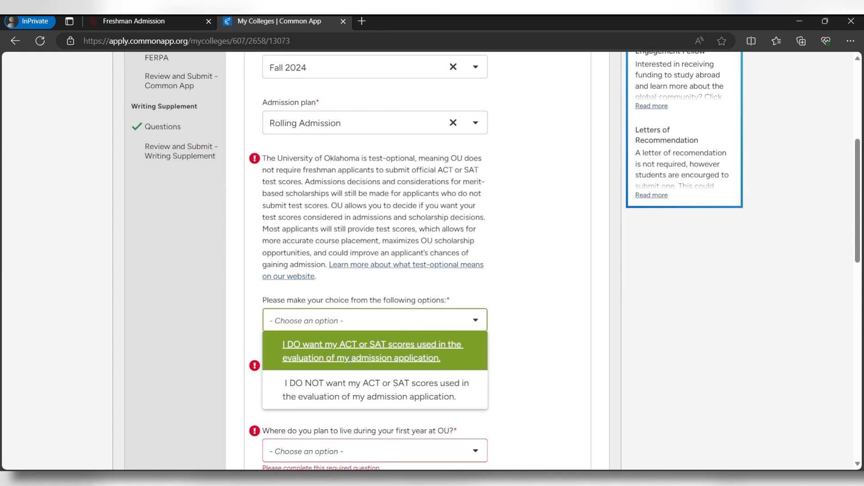
{"action": "left_click", "coordinate": [372, 359]}
{"action": "scroll", "coordinate": [366, 356], "scroll_direction": "down", "scroll_amount": 2}
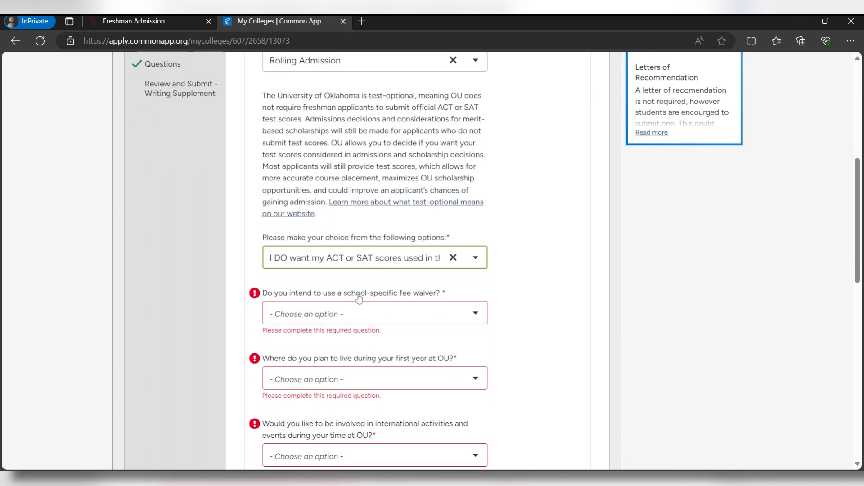
{"action": "left_click", "coordinate": [363, 316]}
{"action": "left_click", "coordinate": [312, 379]}
{"action": "scroll", "coordinate": [279, 230], "scroll_direction": "down", "scroll_amount": 4}
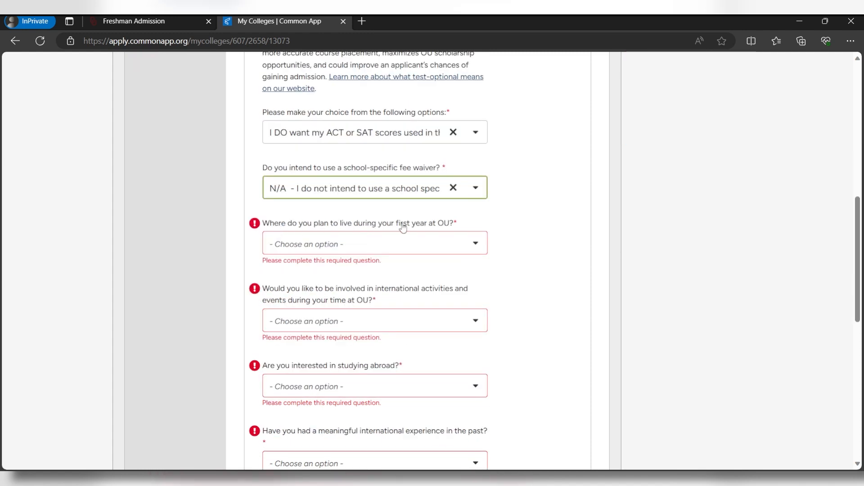
Select on-campus housing and answer Yes to international activities and studying abroad
{"action": "left_click", "coordinate": [394, 247]}
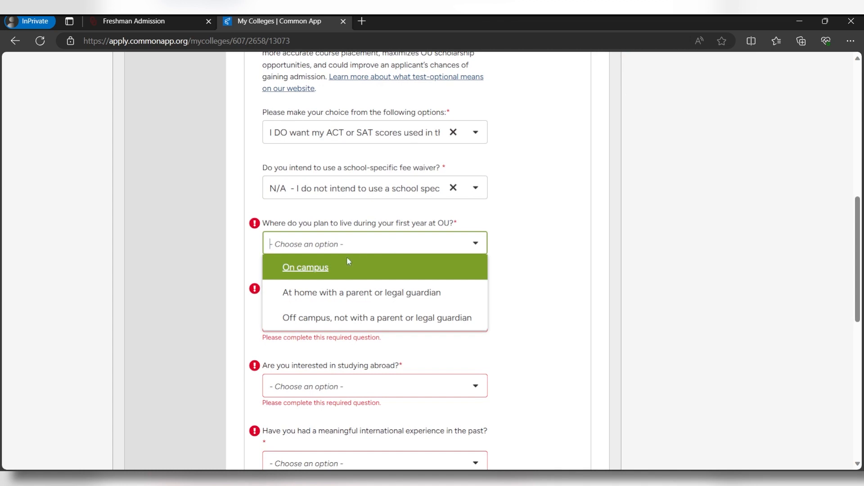
{"action": "left_click", "coordinate": [337, 270]}
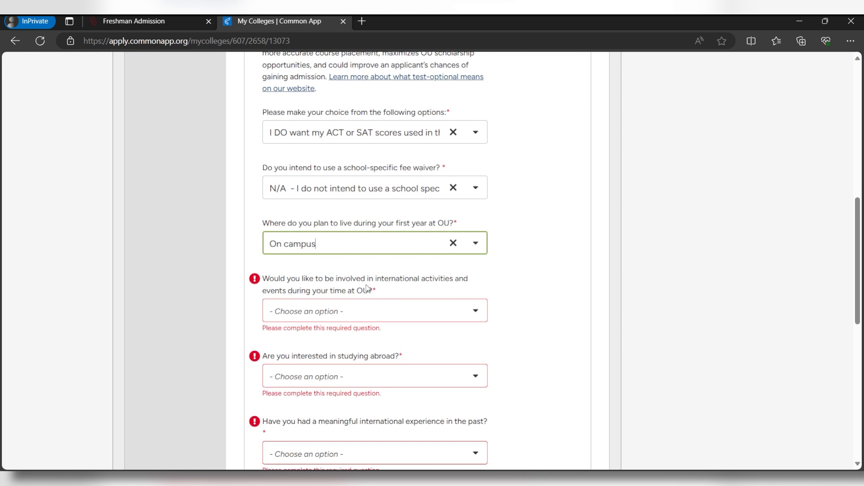
{"action": "left_click", "coordinate": [375, 317]}
{"action": "left_click", "coordinate": [311, 335]}
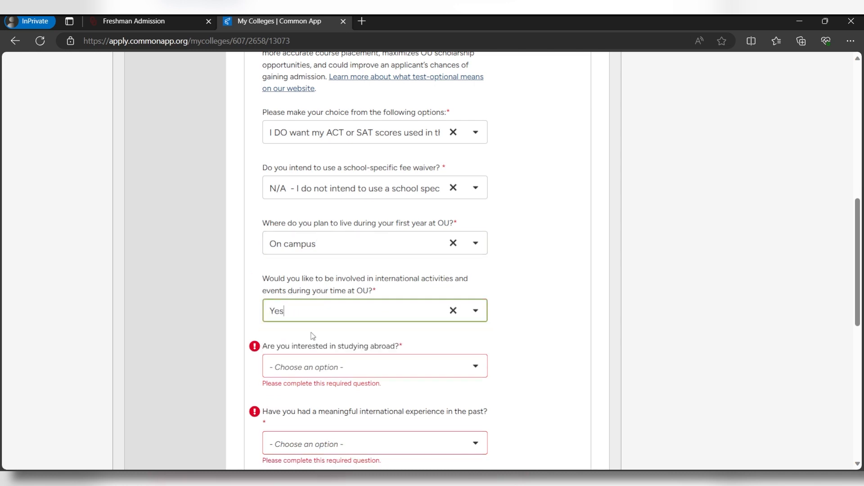
{"action": "scroll", "coordinate": [309, 335], "scroll_direction": "down", "scroll_amount": 1}
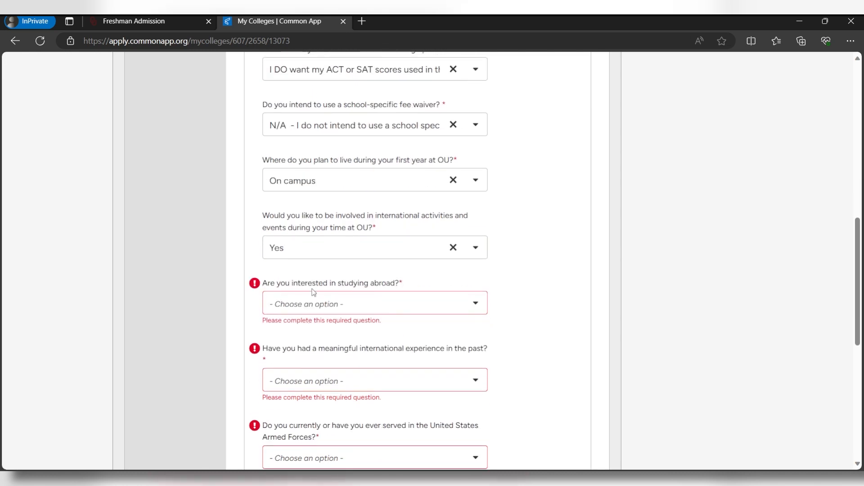
{"action": "left_click", "coordinate": [354, 305]}
{"action": "left_click", "coordinate": [310, 327]}
{"action": "scroll", "coordinate": [348, 172], "scroll_direction": "down", "scroll_amount": 4}
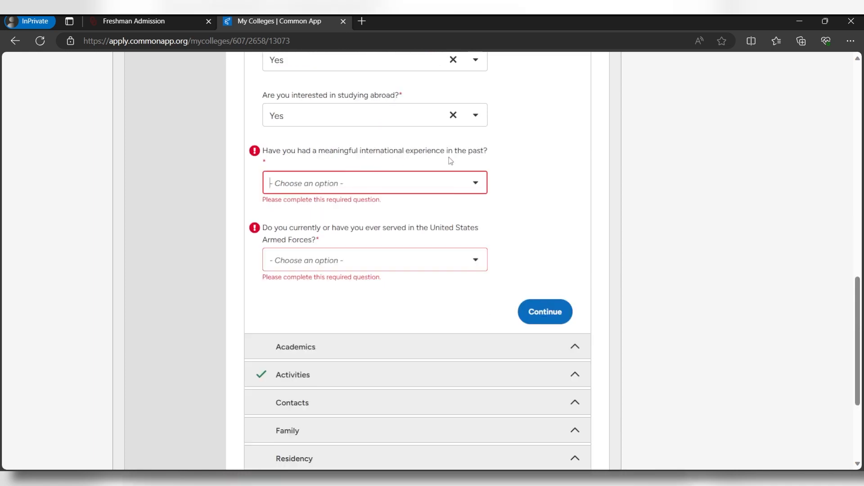
Answer No to past international experience and Armed Forces service, and save
{"action": "left_click", "coordinate": [408, 188]}
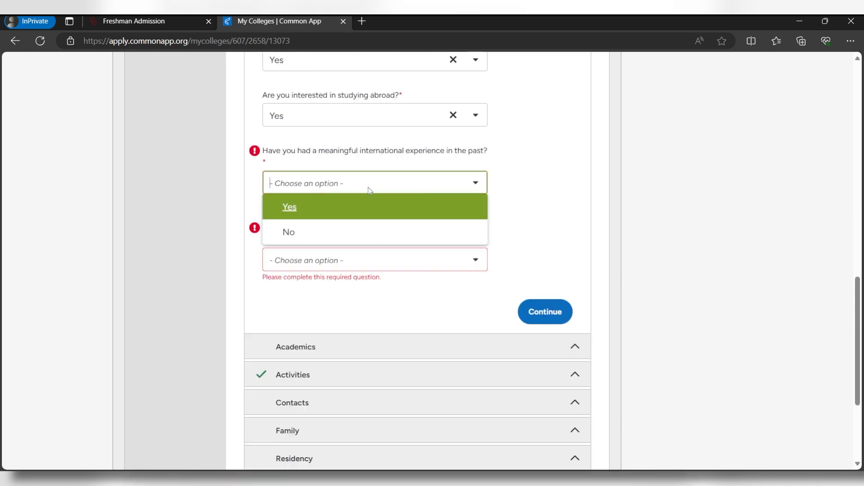
{"action": "left_click", "coordinate": [352, 207]}
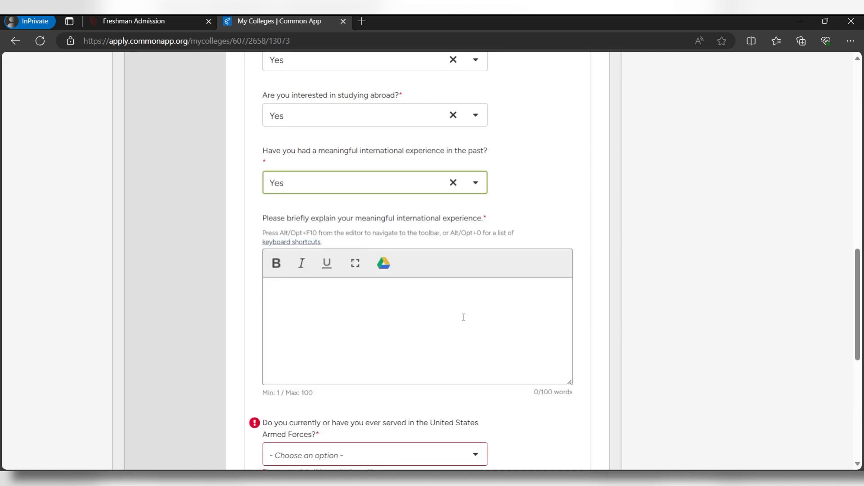
{"action": "left_click", "coordinate": [375, 191]}
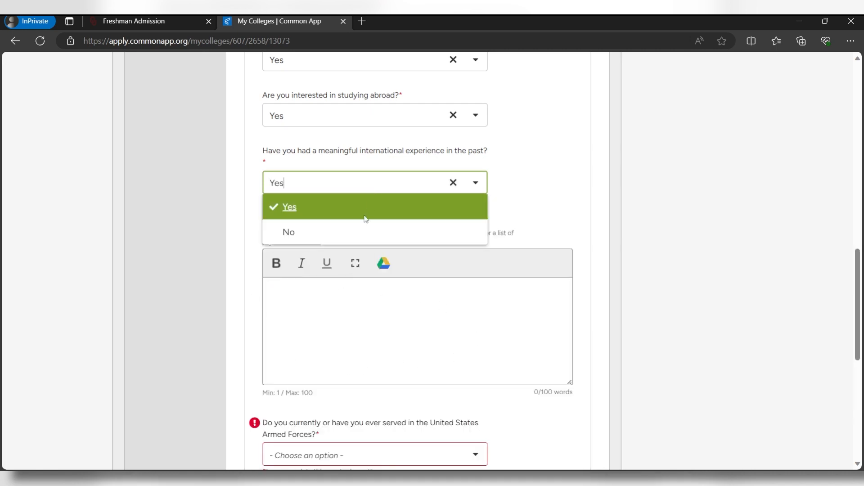
{"action": "left_click", "coordinate": [358, 227]}
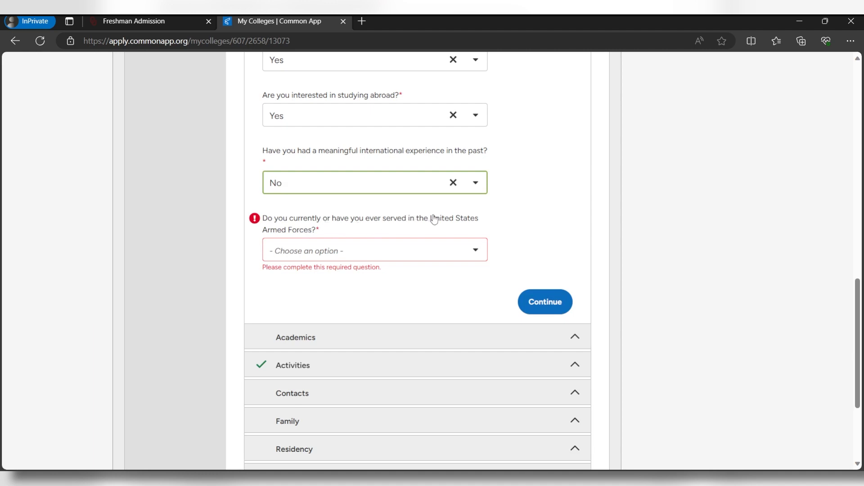
{"action": "left_click", "coordinate": [341, 255]}
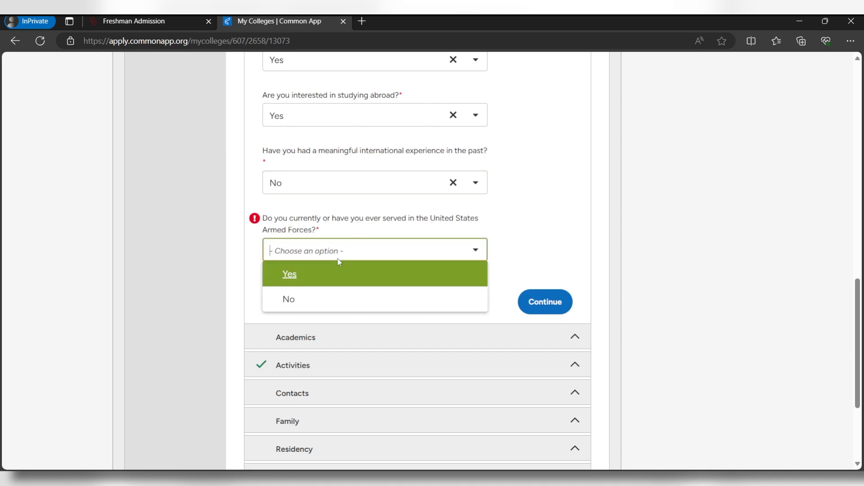
{"action": "left_click", "coordinate": [321, 302]}
{"action": "left_click", "coordinate": [542, 297]}
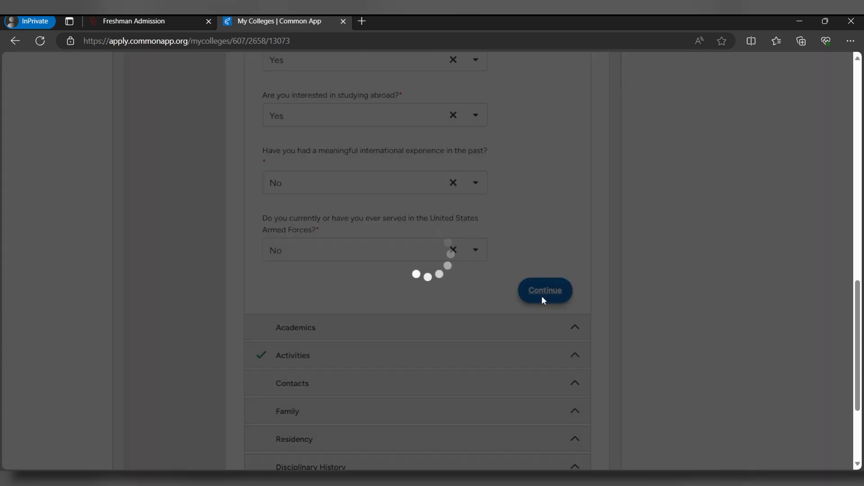
Set the intended major to History with None as the pre-professional option
{"action": "scroll", "coordinate": [329, 204], "scroll_direction": "down", "scroll_amount": 3}
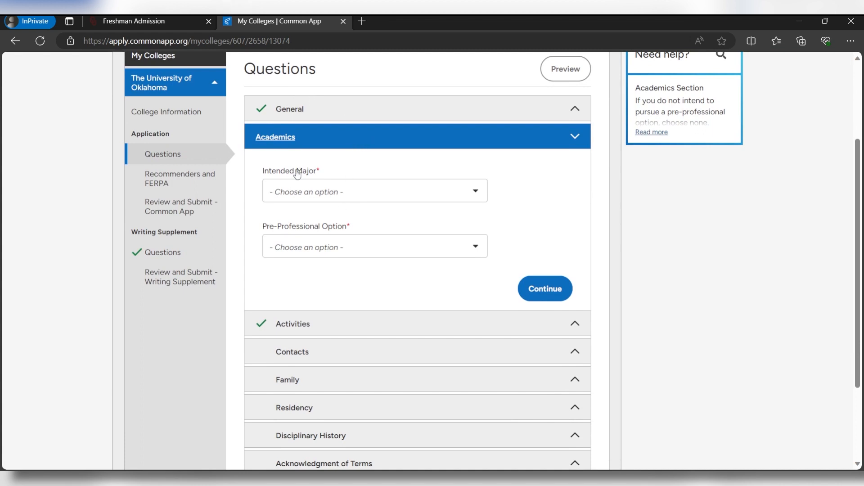
{"action": "left_click", "coordinate": [362, 196]}
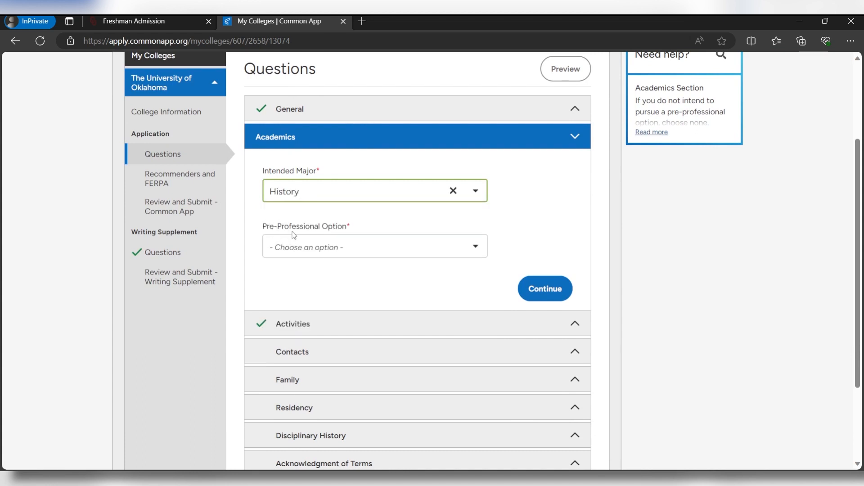
{"action": "left_click", "coordinate": [326, 252]}
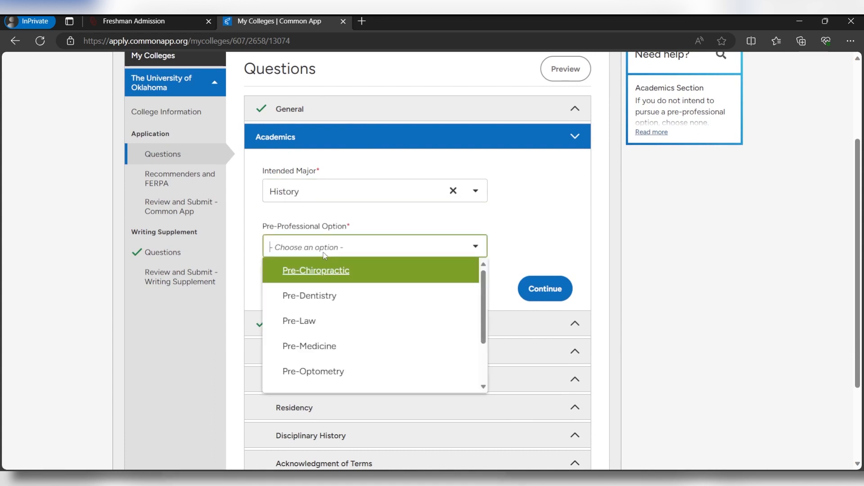
{"action": "scroll", "coordinate": [331, 342], "scroll_direction": "down", "scroll_amount": 3}
{"action": "left_click", "coordinate": [333, 379]}
{"action": "left_click", "coordinate": [550, 293]}
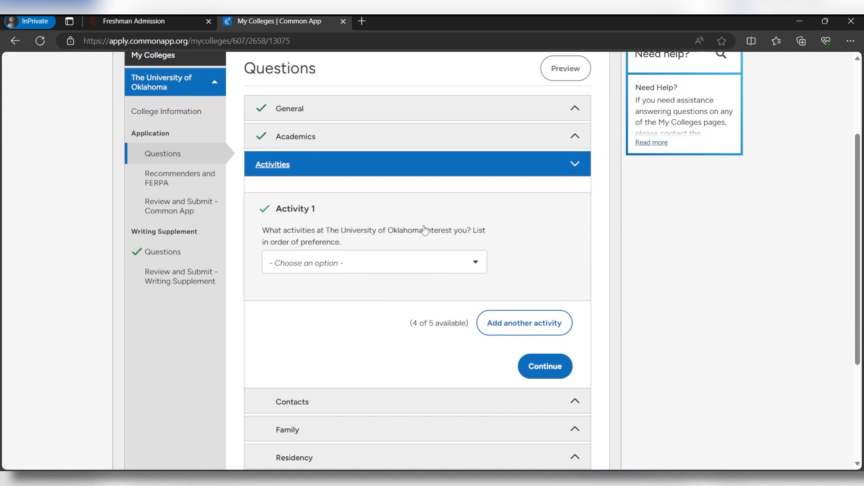
Leave the activity of interest unselected and continue past Activities
{"action": "left_click", "coordinate": [338, 261]}
{"action": "scroll", "coordinate": [337, 261], "scroll_direction": "down", "scroll_amount": 2}
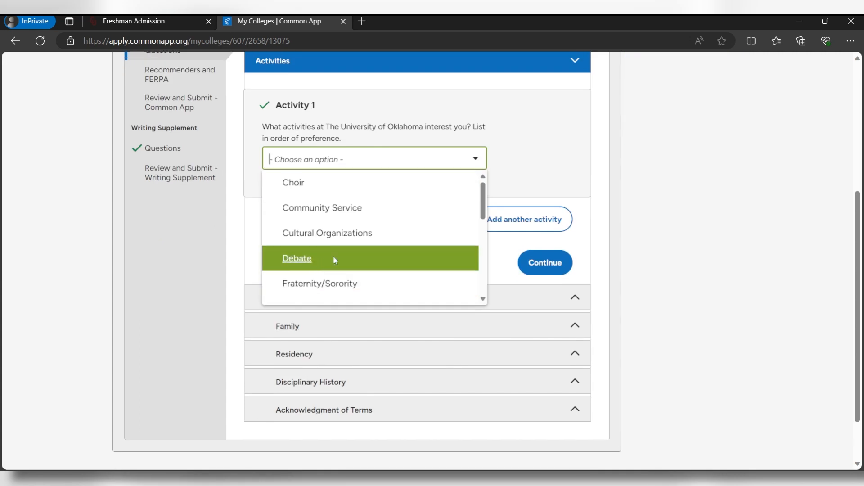
{"action": "left_click_drag", "start_coordinate": [482, 205], "coordinate": [483, 288]}
{"action": "left_click", "coordinate": [682, 242]}
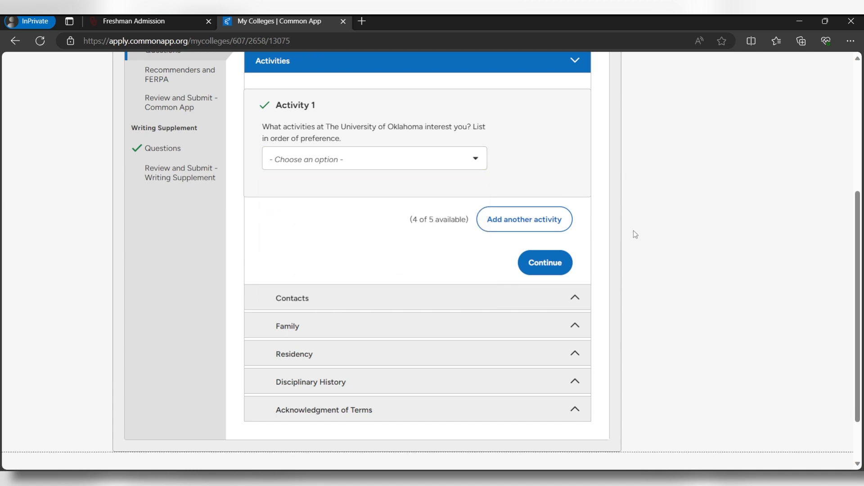
{"action": "left_click", "coordinate": [550, 270]}
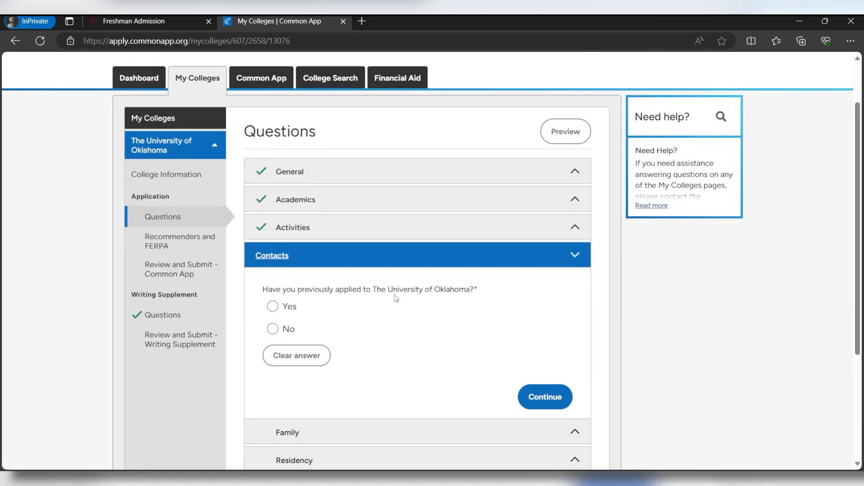
Answer No to previous applications, siblings applying, relatives attending OU, and military dependency
{"action": "left_click", "coordinate": [272, 329]}
{"action": "left_click", "coordinate": [547, 397]}
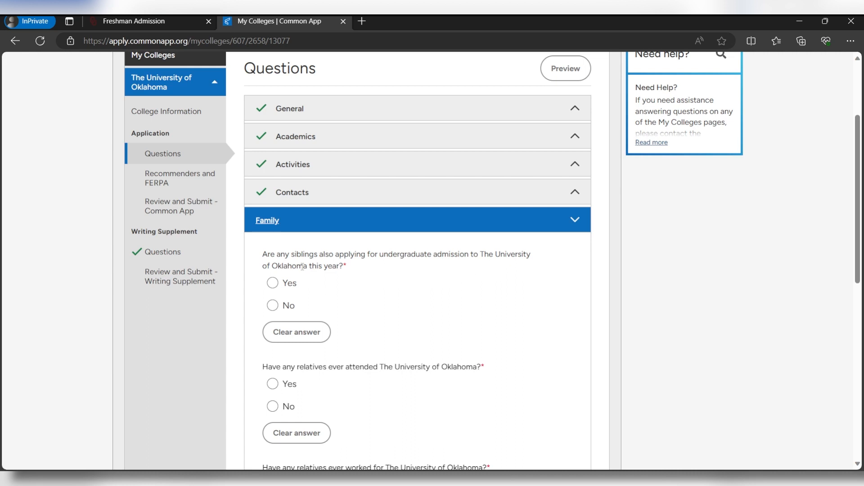
{"action": "left_click", "coordinate": [272, 306]}
{"action": "scroll", "coordinate": [303, 251], "scroll_direction": "down", "scroll_amount": 3}
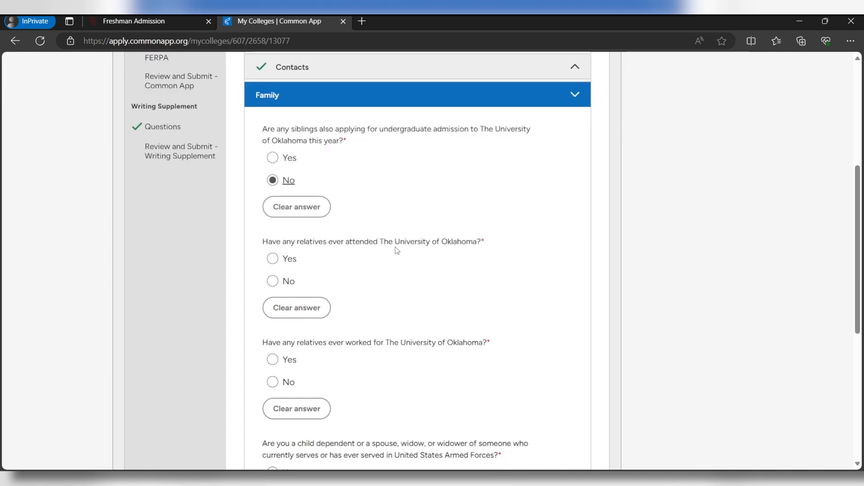
{"action": "left_click", "coordinate": [272, 281]}
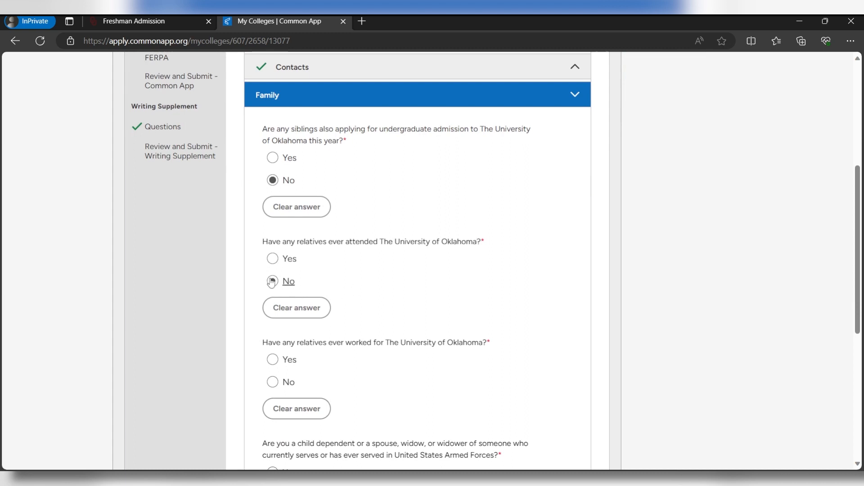
{"action": "scroll", "coordinate": [272, 280], "scroll_direction": "down", "scroll_amount": 3}
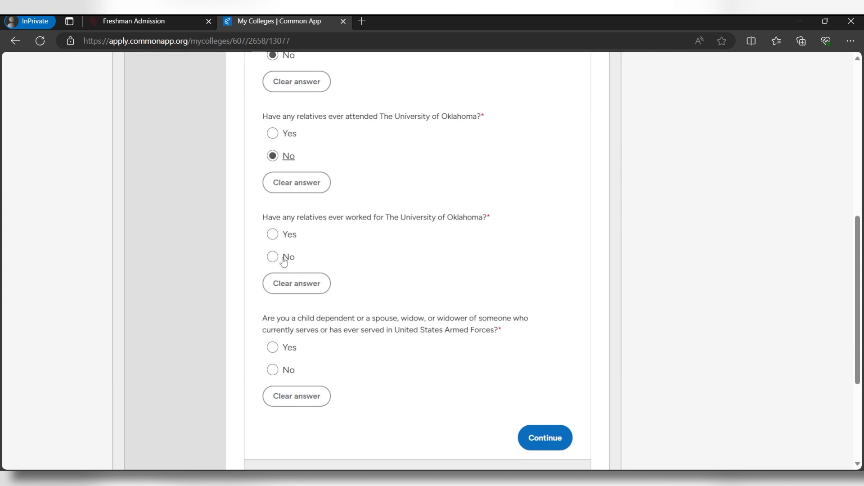
{"action": "scroll", "coordinate": [284, 262], "scroll_direction": "down", "scroll_amount": 2}
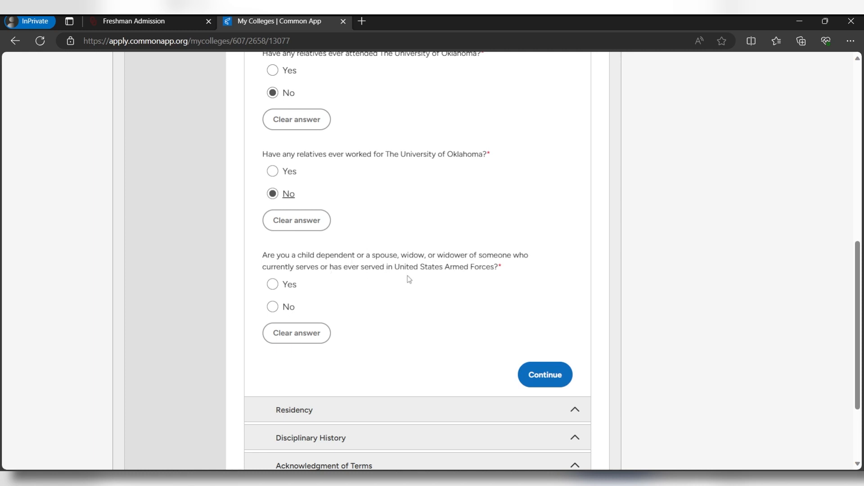
{"action": "left_click", "coordinate": [273, 307]}
{"action": "scroll", "coordinate": [270, 361], "scroll_direction": "down", "scroll_amount": 1}
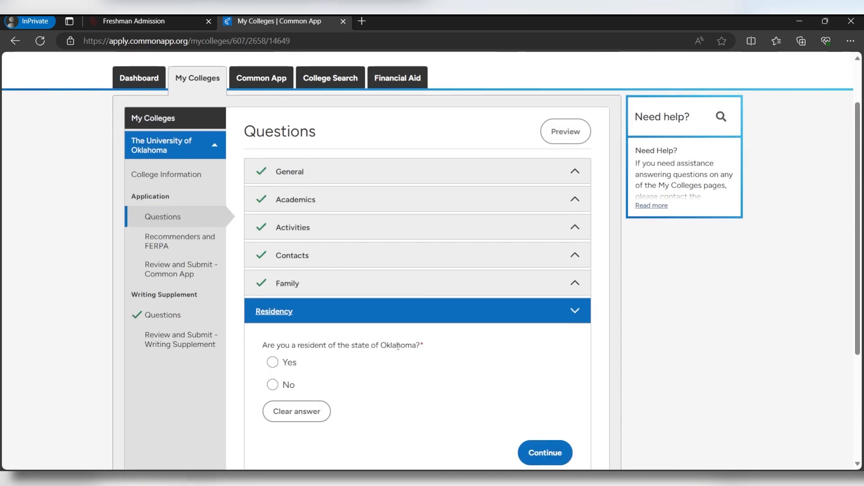
Answer No to Oklahoma residency and save the Residency section
{"action": "left_click", "coordinate": [273, 385]}
{"action": "scroll", "coordinate": [538, 288], "scroll_direction": "down", "scroll_amount": 4}
{"action": "left_click", "coordinate": [538, 287]}
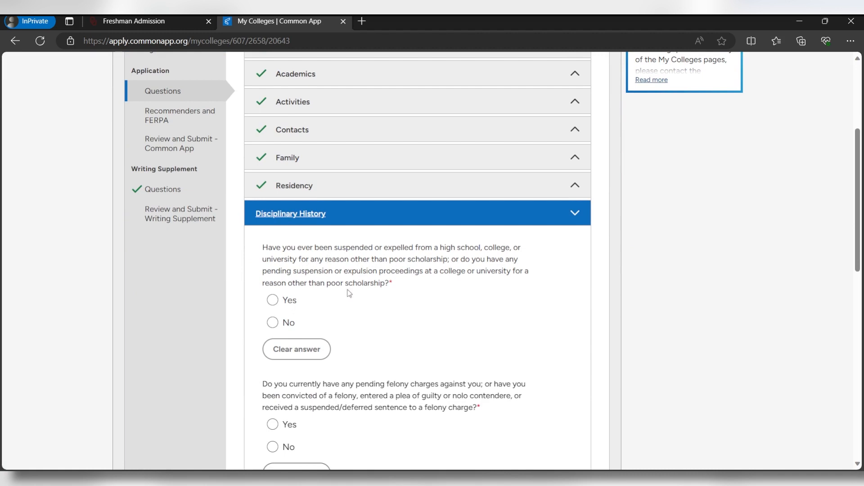
Answer No to suspension, felony, protective order, prohibited person and dishonorable discharge questions
{"action": "left_click", "coordinate": [272, 323]}
{"action": "scroll", "coordinate": [299, 321], "scroll_direction": "down", "scroll_amount": 4}
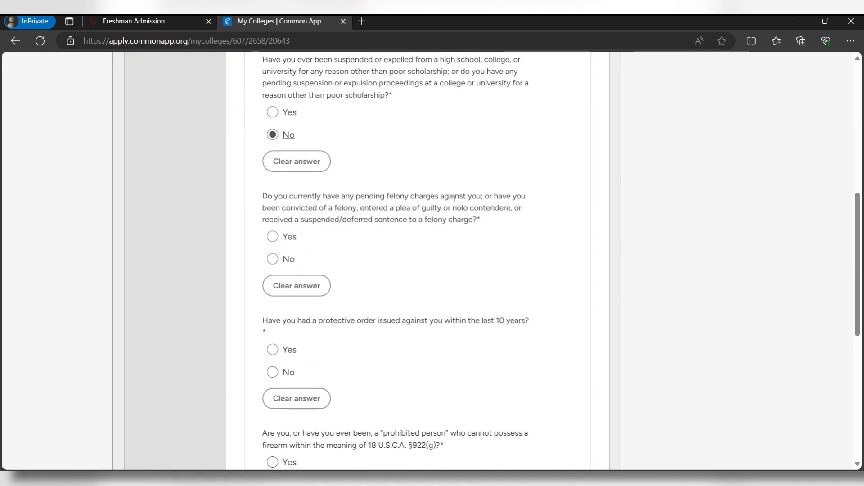
{"action": "left_click", "coordinate": [288, 260]}
{"action": "scroll", "coordinate": [322, 255], "scroll_direction": "down", "scroll_amount": 3}
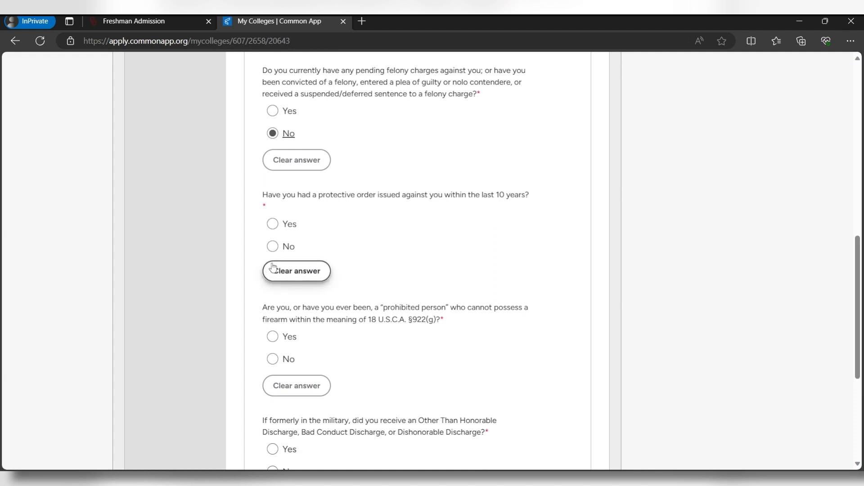
{"action": "left_click", "coordinate": [273, 247]}
{"action": "scroll", "coordinate": [279, 239], "scroll_direction": "down", "scroll_amount": 3}
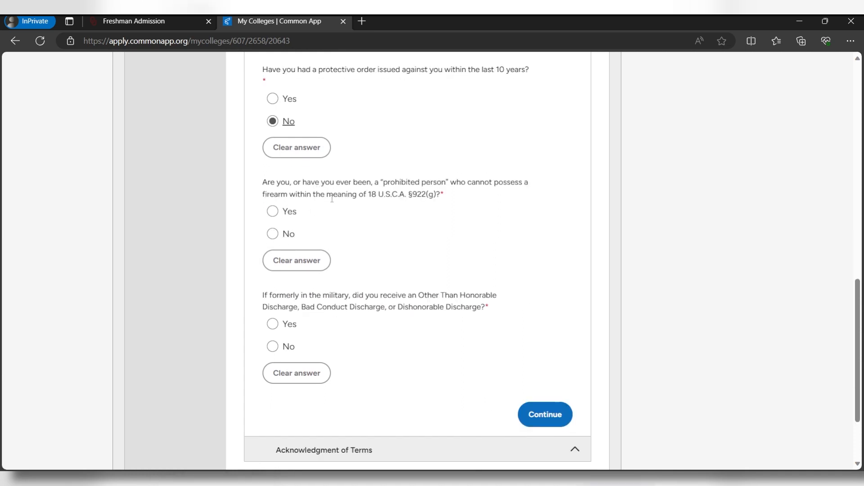
{"action": "left_click", "coordinate": [273, 233]}
{"action": "scroll", "coordinate": [306, 246], "scroll_direction": "down", "scroll_amount": 2}
{"action": "left_click", "coordinate": [285, 283]}
Save Disciplinary History, agree to Oklahoma's statements, and continue to Recommenders and FERPA
{"action": "left_click", "coordinate": [554, 357]}
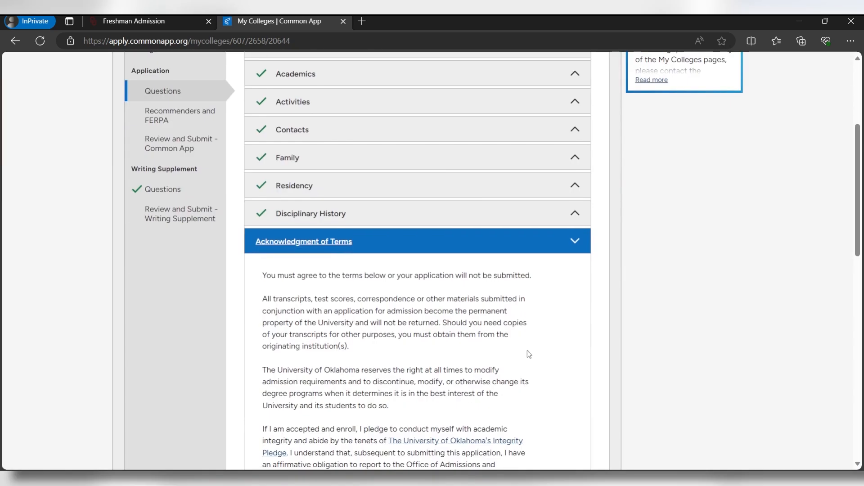
{"action": "scroll", "coordinate": [329, 258], "scroll_direction": "down", "scroll_amount": 10}
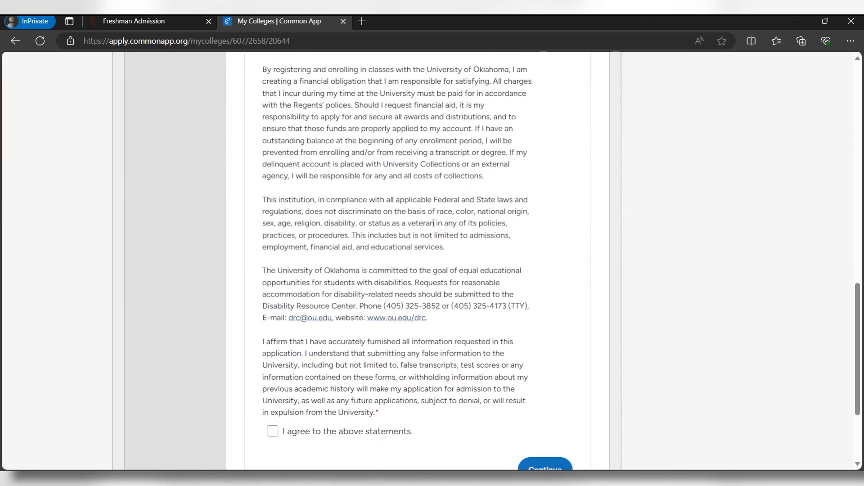
{"action": "scroll", "coordinate": [279, 411], "scroll_direction": "down", "scroll_amount": 2}
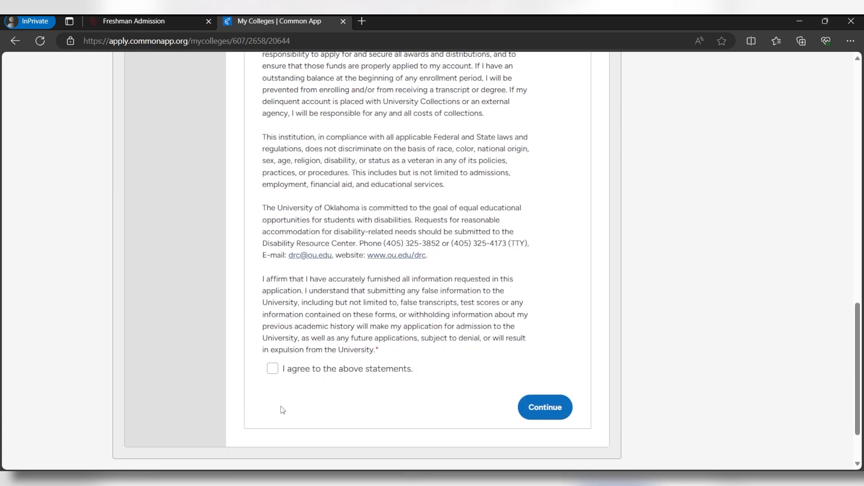
{"action": "left_click", "coordinate": [273, 368]}
{"action": "left_click", "coordinate": [545, 408]}
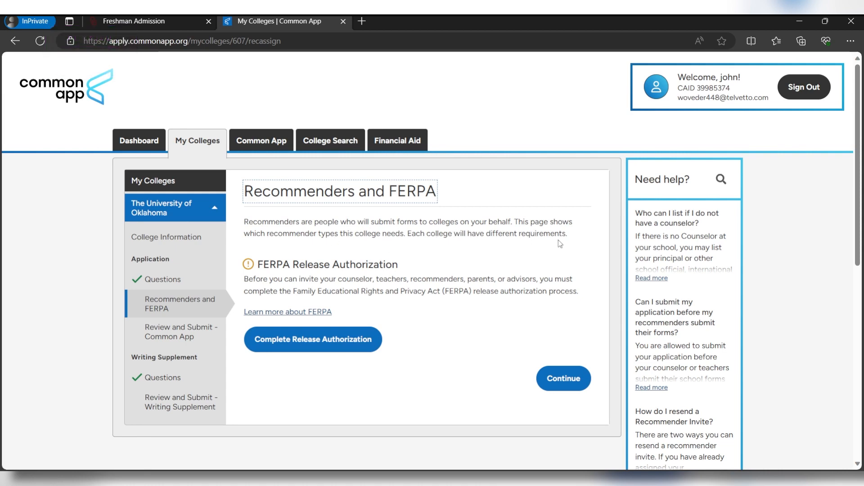
Open the FERPA explainer in a new tab, then sign and save the release waiving review rights
{"action": "scroll", "coordinate": [405, 270], "scroll_direction": "down", "scroll_amount": 1}
{"action": "middle_click", "coordinate": [300, 250]}
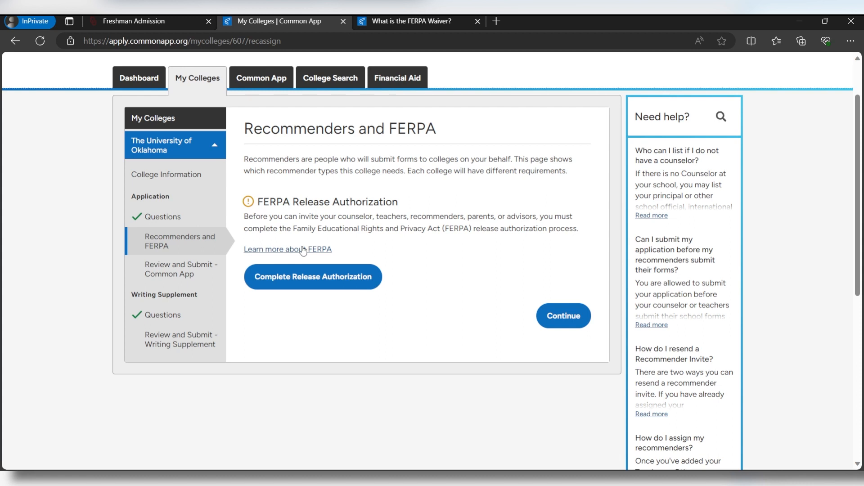
{"action": "left_click", "coordinate": [289, 287]}
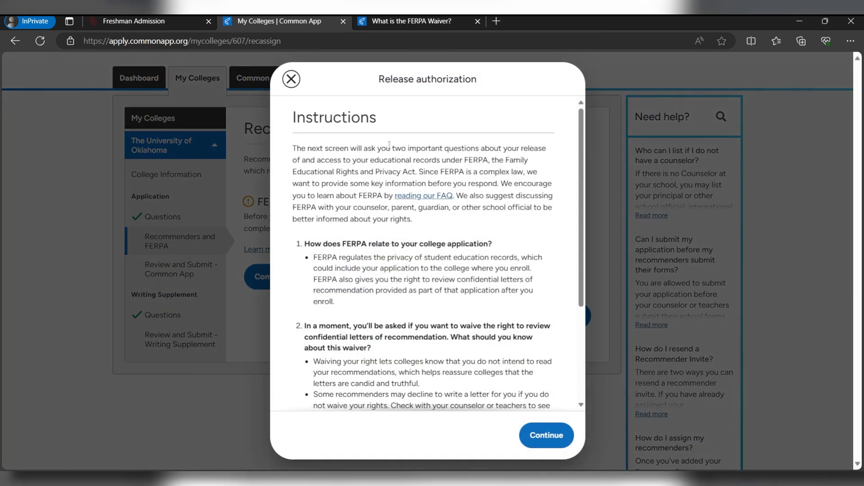
{"action": "scroll", "coordinate": [366, 163], "scroll_direction": "down", "scroll_amount": 3}
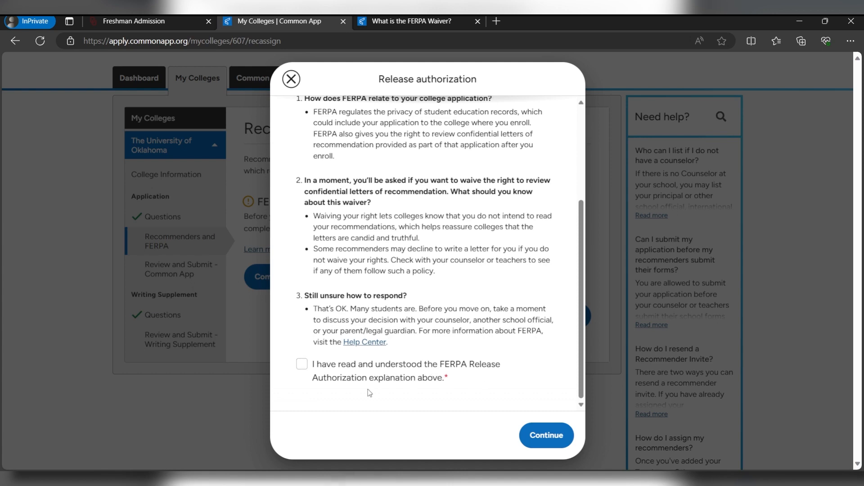
{"action": "left_click", "coordinate": [301, 364]}
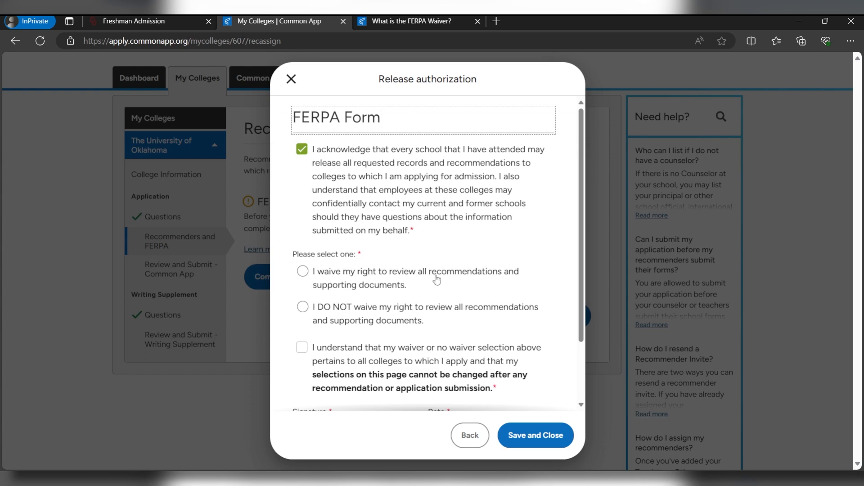
{"action": "left_click", "coordinate": [328, 288]}
{"action": "scroll", "coordinate": [327, 288], "scroll_direction": "down", "scroll_amount": 2}
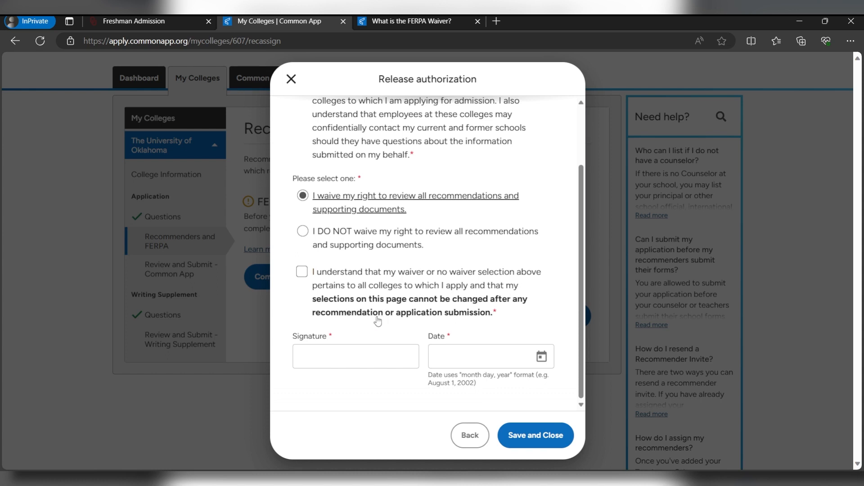
{"action": "left_click", "coordinate": [335, 361]}
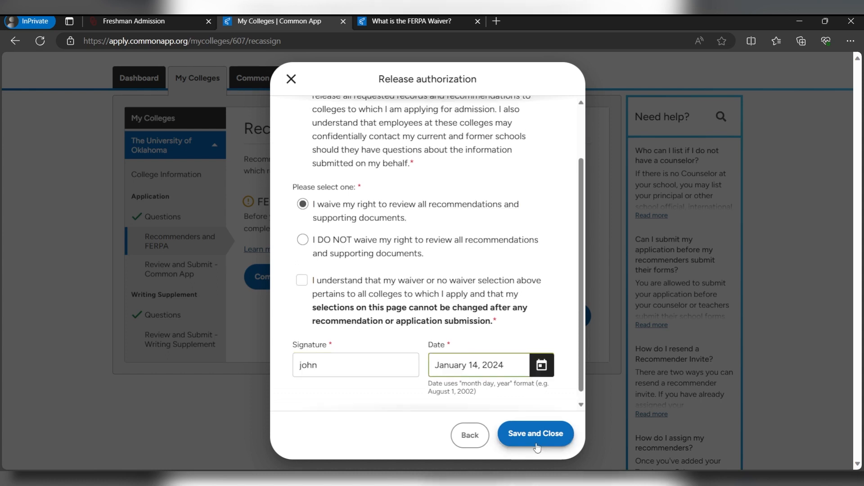
{"action": "left_click", "coordinate": [536, 434]}
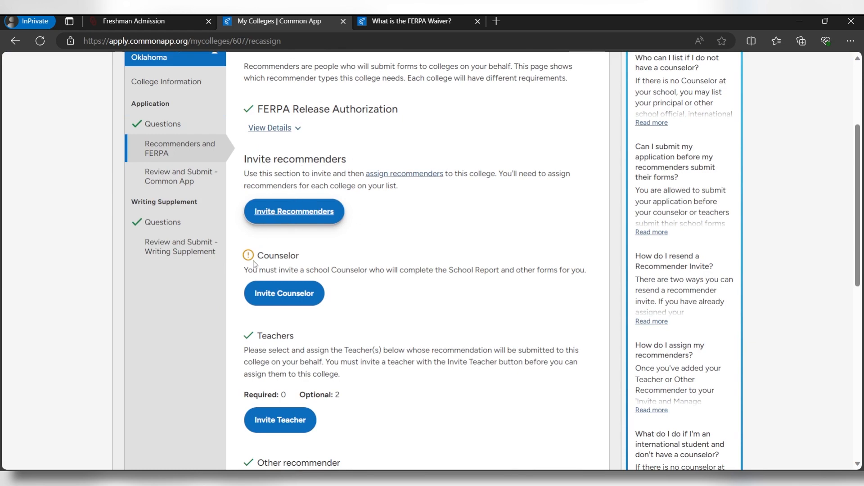
Invite a school counselor with the pasted e-mail, Dr. prefix and the counselor's name
{"action": "left_click", "coordinate": [296, 215]}
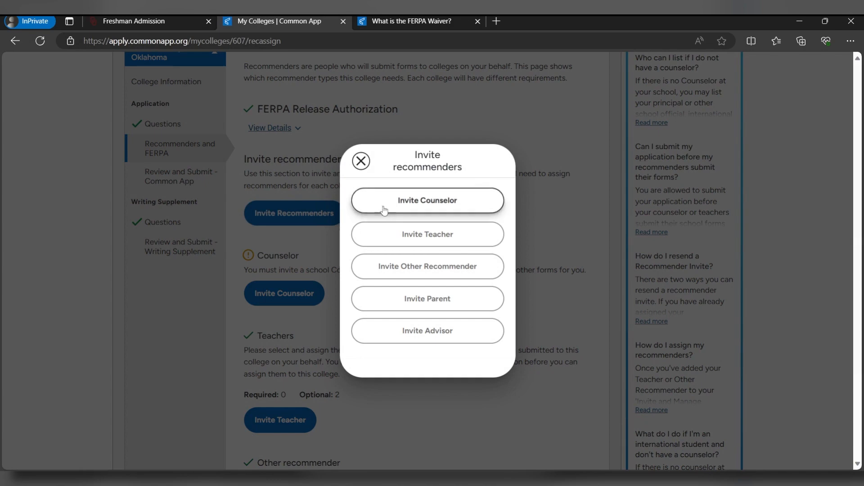
{"action": "left_click", "coordinate": [379, 207]}
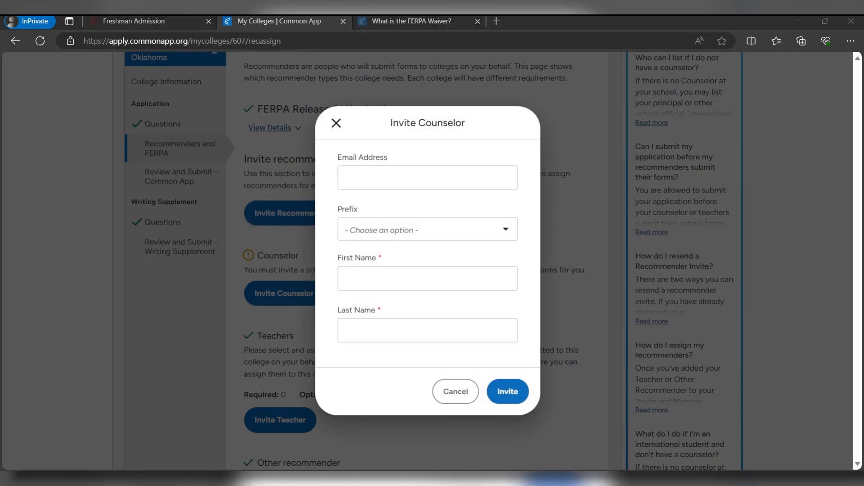
{"action": "key", "text": "ctrl+v"}
{"action": "left_click", "coordinate": [421, 228]}
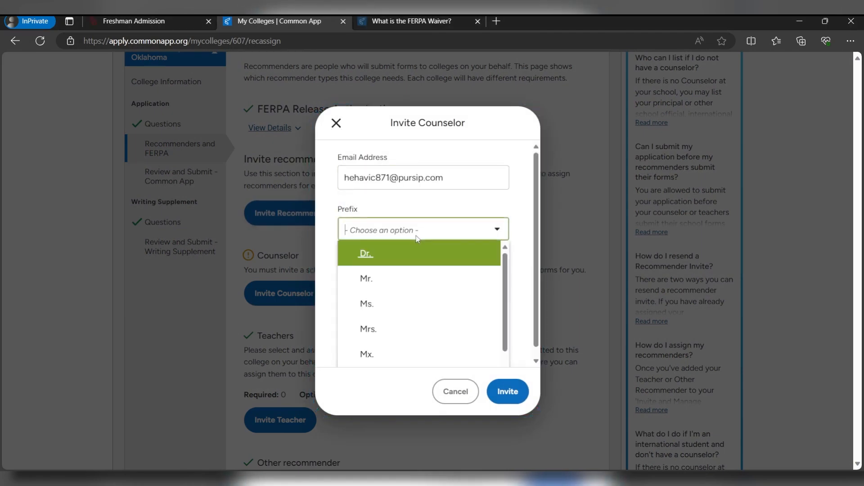
{"action": "left_click", "coordinate": [385, 253]}
{"action": "left_click", "coordinate": [380, 282]}
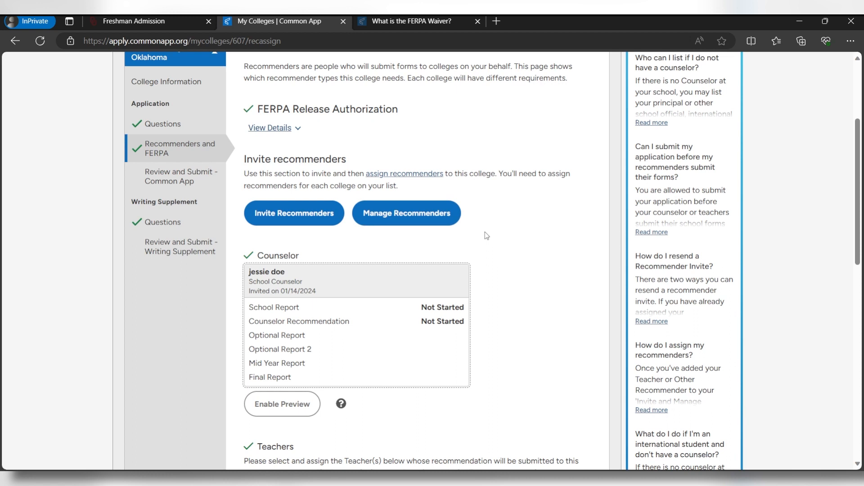
Check the recommender requirement counts, then go to Review and Submit – Common App
{"action": "scroll", "coordinate": [485, 232], "scroll_direction": "down", "scroll_amount": 5}
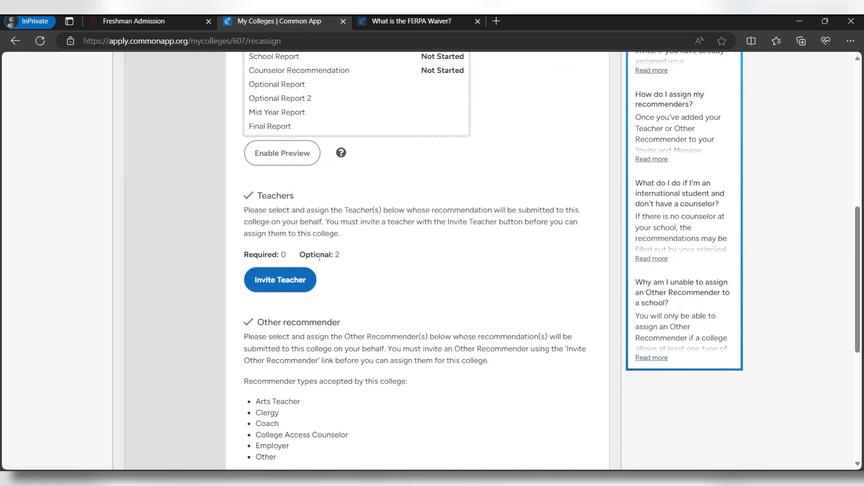
{"action": "left_click_drag", "start_coordinate": [259, 255], "coordinate": [287, 262]}
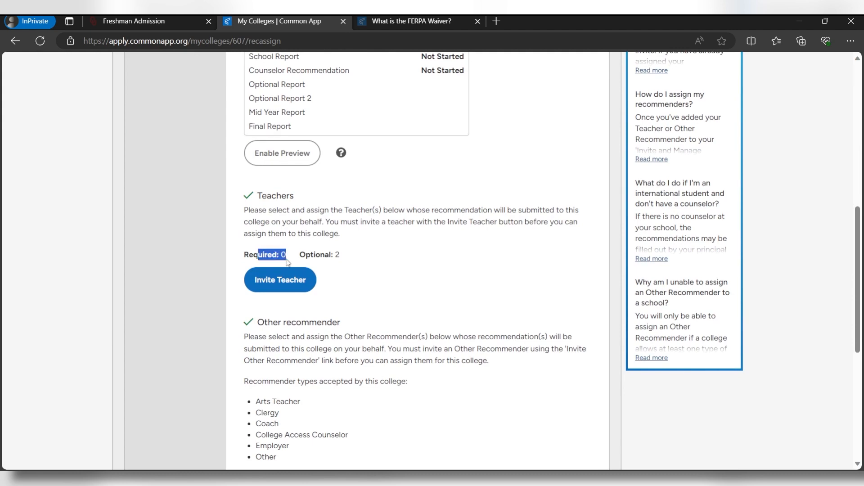
{"action": "scroll", "coordinate": [287, 262], "scroll_direction": "down", "scroll_amount": 3}
{"action": "left_click_drag", "start_coordinate": [258, 353], "coordinate": [287, 359]}
{"action": "scroll", "coordinate": [287, 359], "scroll_direction": "up", "scroll_amount": 8}
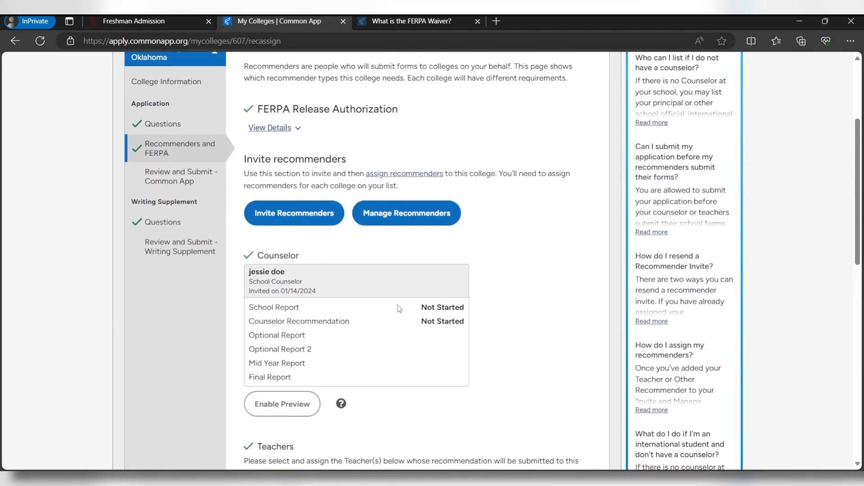
{"action": "left_click", "coordinate": [203, 183]}
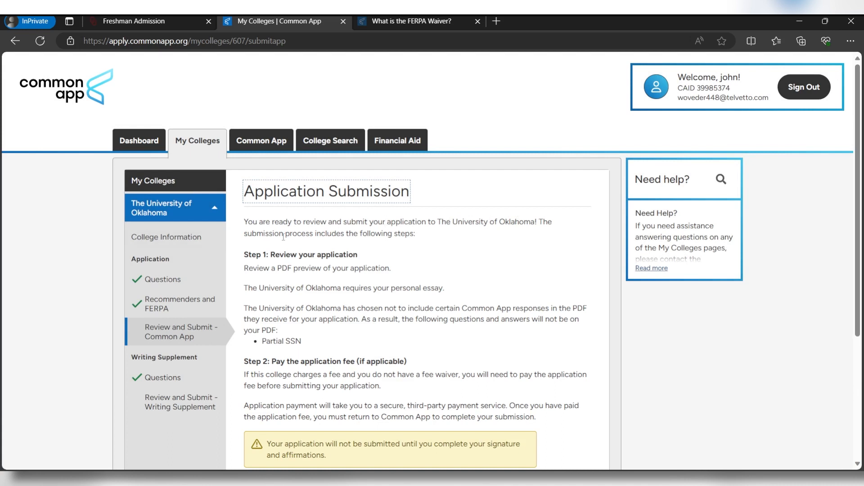
Start Review and Submit and look through the application PDF preview
{"action": "scroll", "coordinate": [392, 233], "scroll_direction": "down", "scroll_amount": 1}
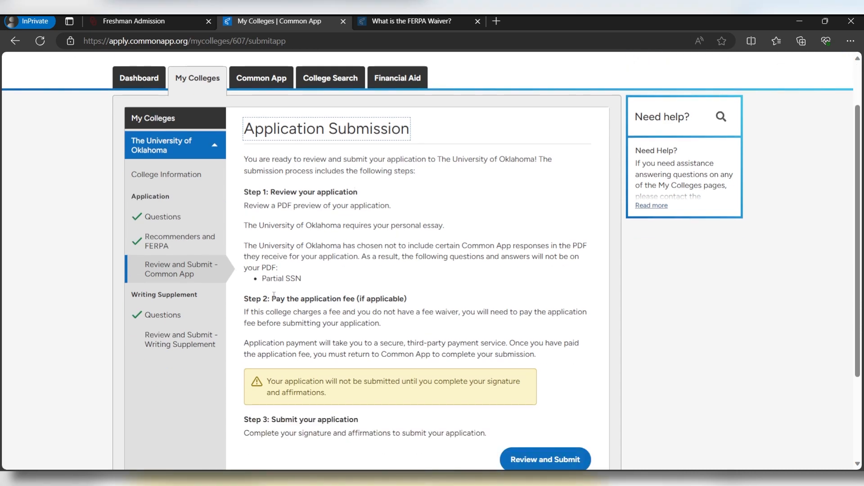
{"action": "scroll", "coordinate": [242, 312], "scroll_direction": "down", "scroll_amount": 2}
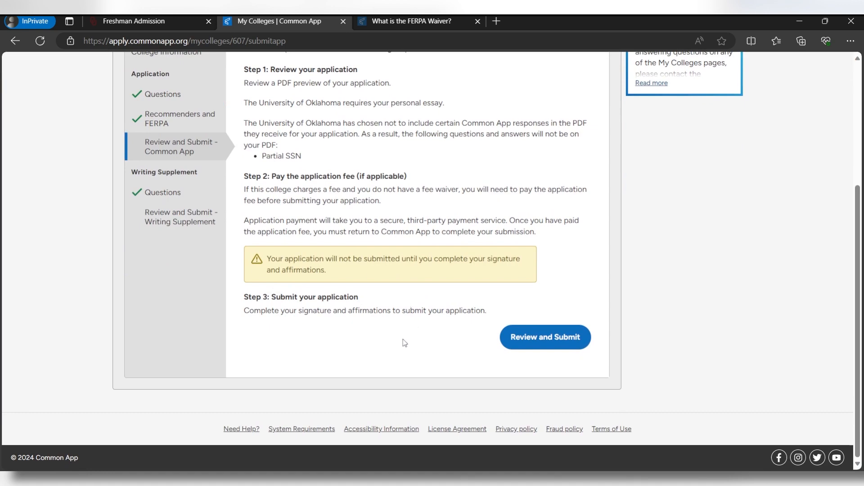
{"action": "left_click", "coordinate": [510, 347]}
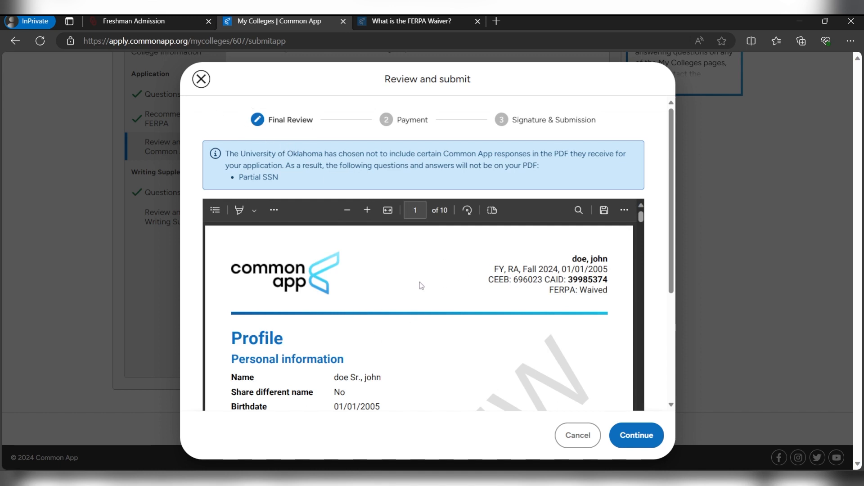
{"action": "left_click", "coordinate": [641, 231]}
{"action": "left_click_drag", "start_coordinate": [641, 231], "coordinate": [642, 233]}
{"action": "scroll", "coordinate": [660, 261], "scroll_direction": "down", "scroll_amount": 3}
{"action": "left_click_drag", "start_coordinate": [641, 136], "coordinate": [613, 228]}
{"action": "scroll", "coordinate": [613, 228], "scroll_direction": "up", "scroll_amount": 3}
{"action": "scroll", "coordinate": [650, 236], "scroll_direction": "down", "scroll_amount": 4}
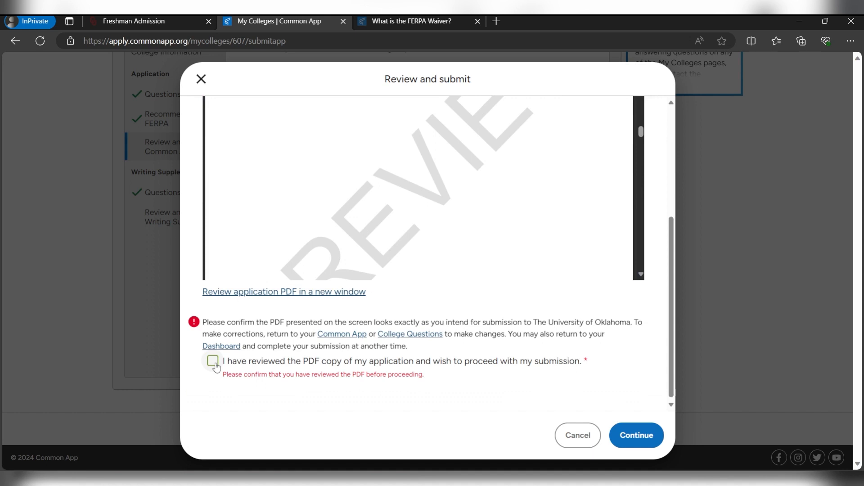
Confirm the PDF was reviewed and continue through Payment to the $90 fee checkout
{"action": "left_click", "coordinate": [214, 365]}
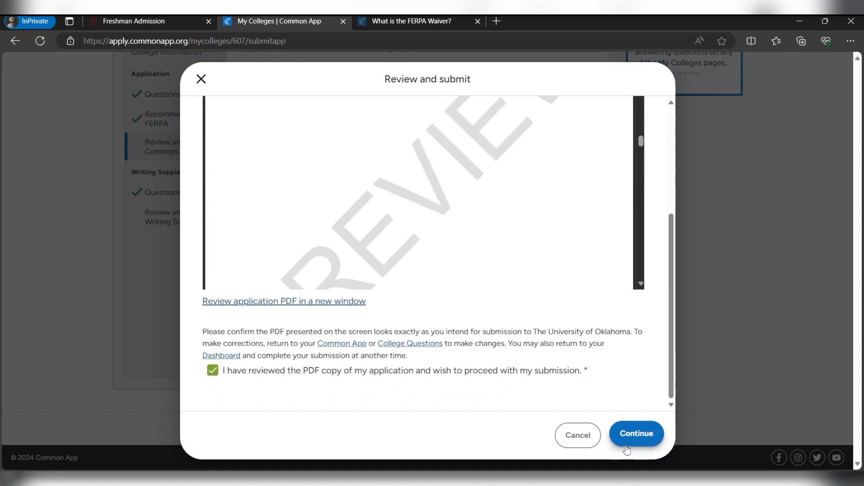
{"action": "left_click", "coordinate": [629, 443]}
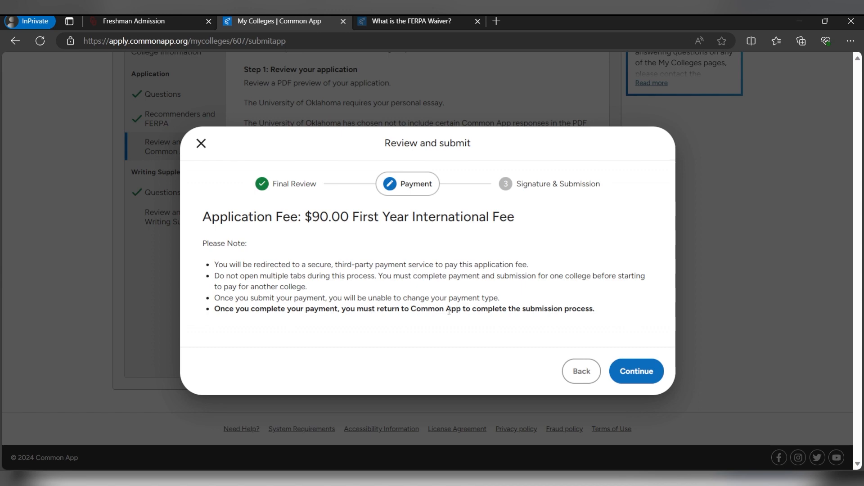
{"action": "left_click", "coordinate": [630, 378]}
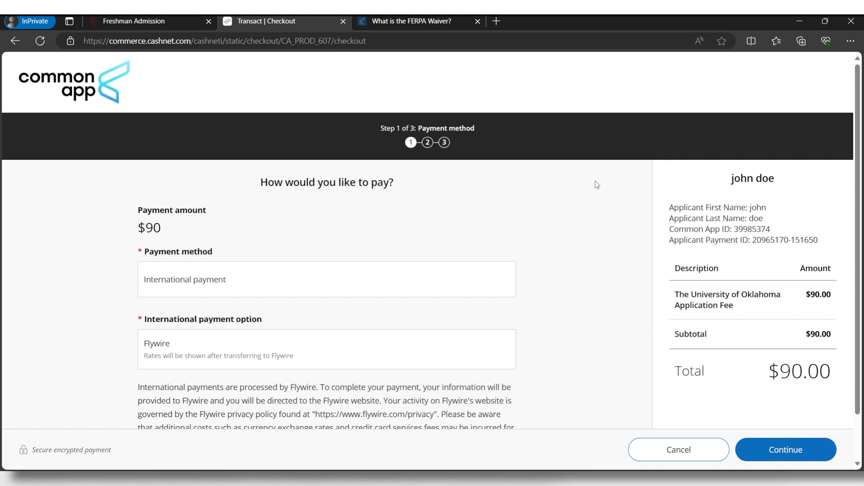
Choose the payer's country and pay by debit/credit card in TRY (3,162.25 TL)
{"action": "scroll", "coordinate": [618, 232], "scroll_direction": "down", "scroll_amount": 2}
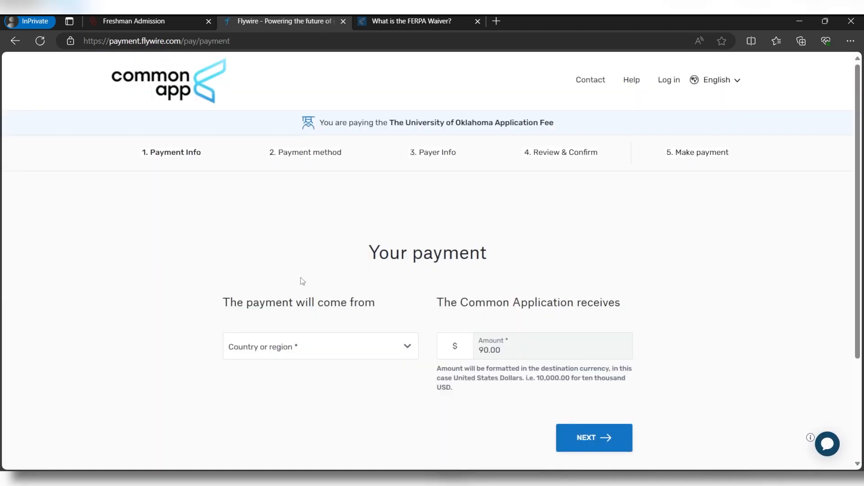
{"action": "scroll", "coordinate": [310, 288], "scroll_direction": "down", "scroll_amount": 3}
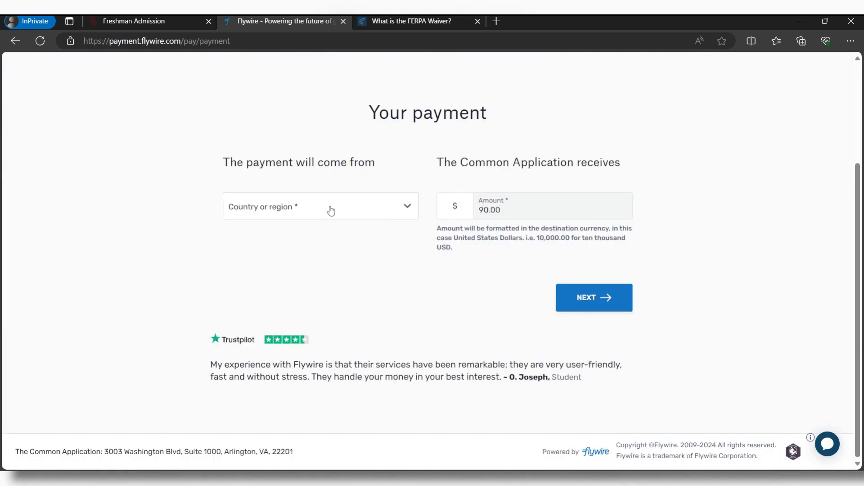
{"action": "left_click", "coordinate": [330, 211]}
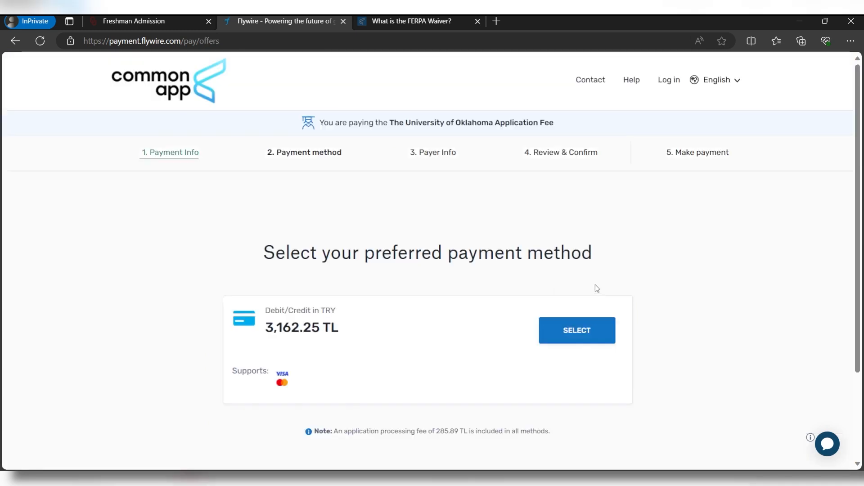
{"action": "scroll", "coordinate": [595, 284], "scroll_direction": "down", "scroll_amount": 3}
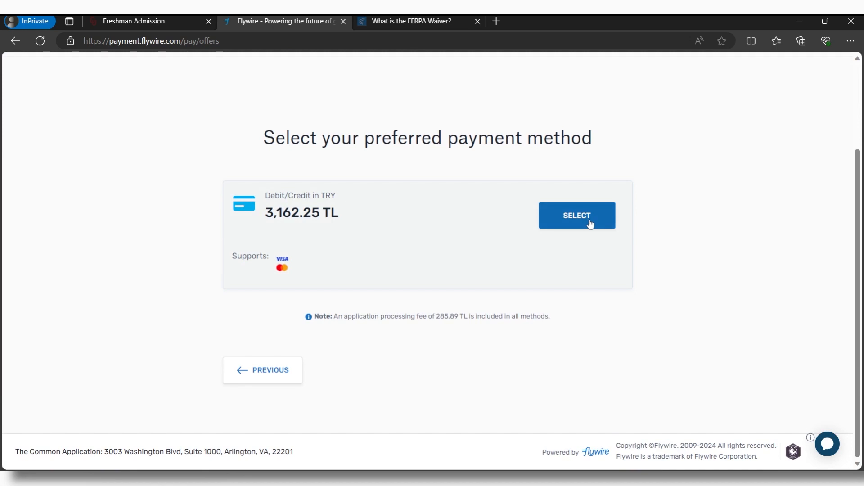
{"action": "left_click", "coordinate": [603, 225]}
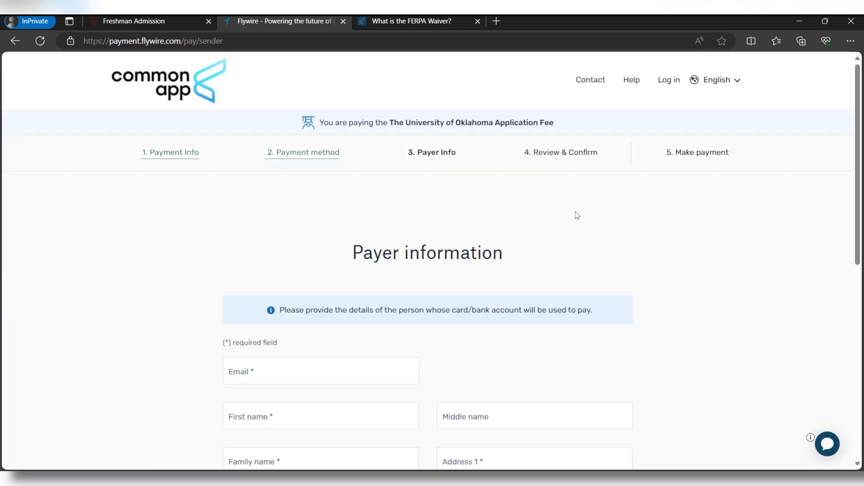